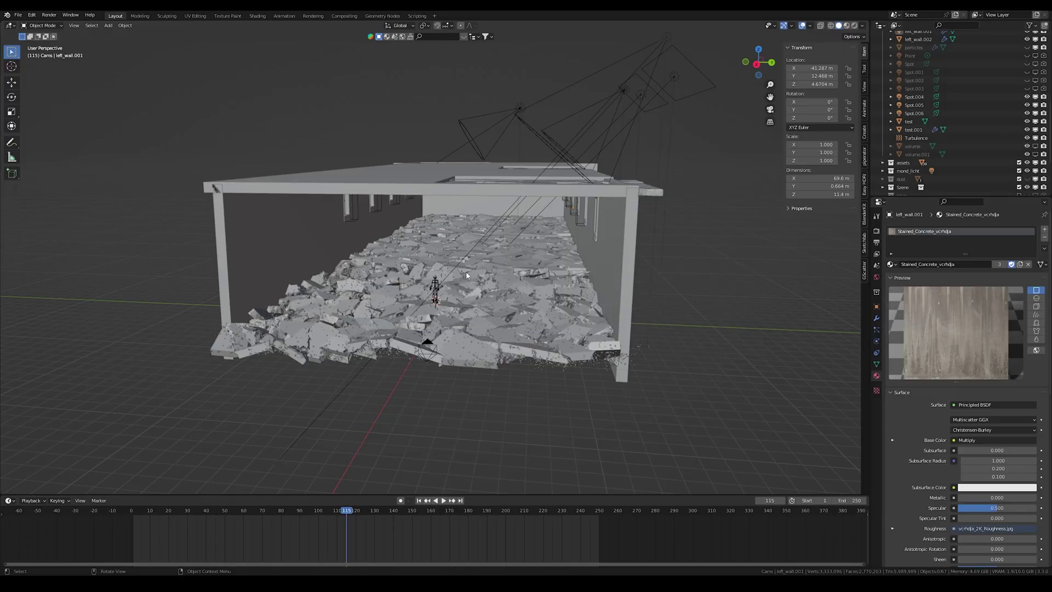
Inspect the hall by selecting the walls left_wall, left_wall.001 and the back wall.
middle_click_drag(430, 245, 519, 264)
left_click(305, 236)
left_click(566, 257)
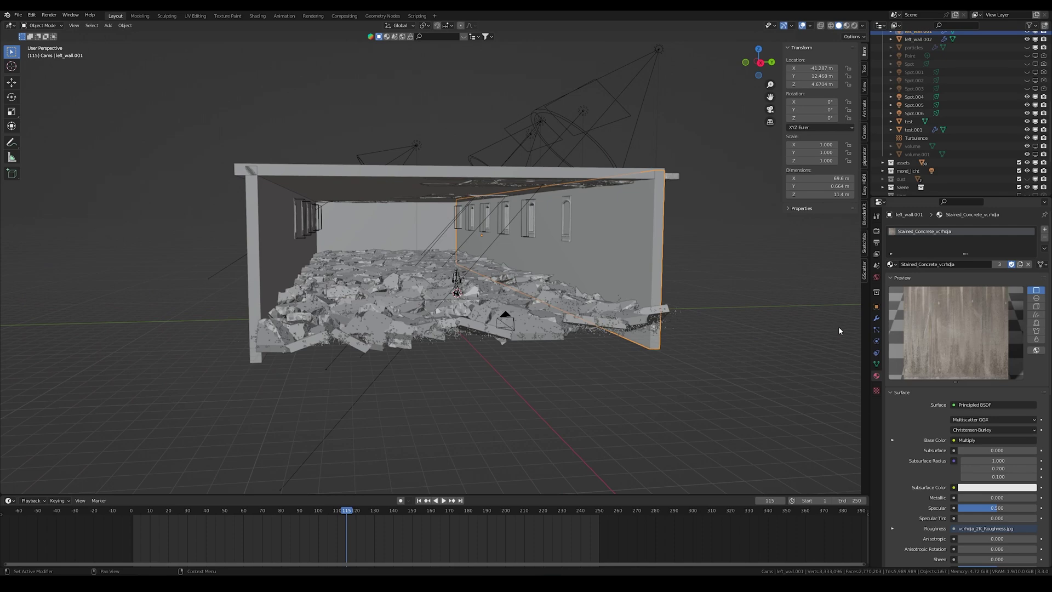
left_click(372, 230)
scroll(405, 231, "up", 3)
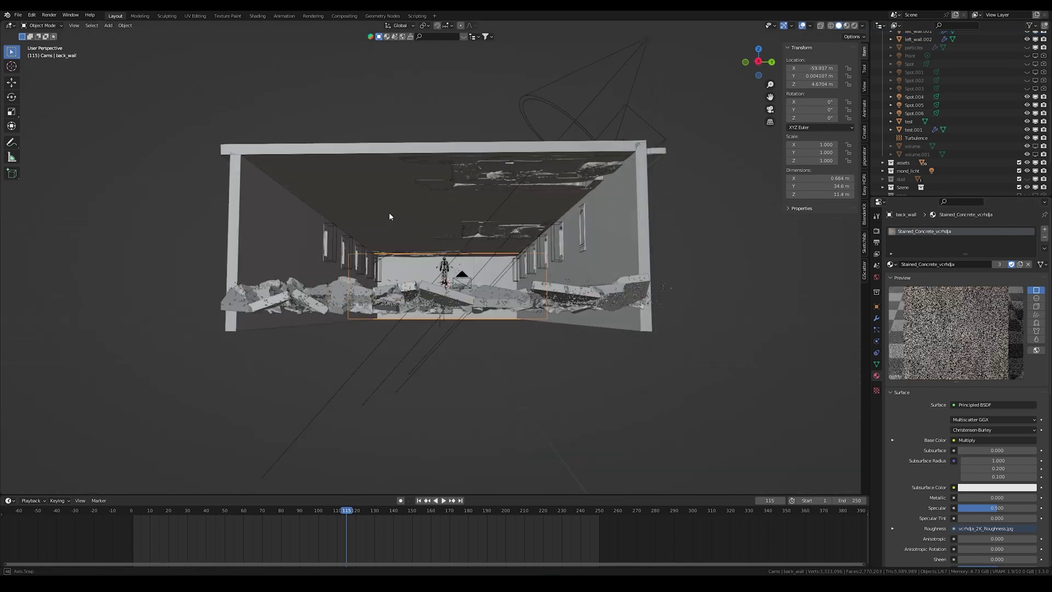
middle_click_drag(405, 231, 471, 298)
Select the roof slab left_wall.002 and the rubble objects test.001, test and test_particles.
left_click(457, 251)
scroll(493, 202, "up", 3)
scroll(472, 298, "up", 3)
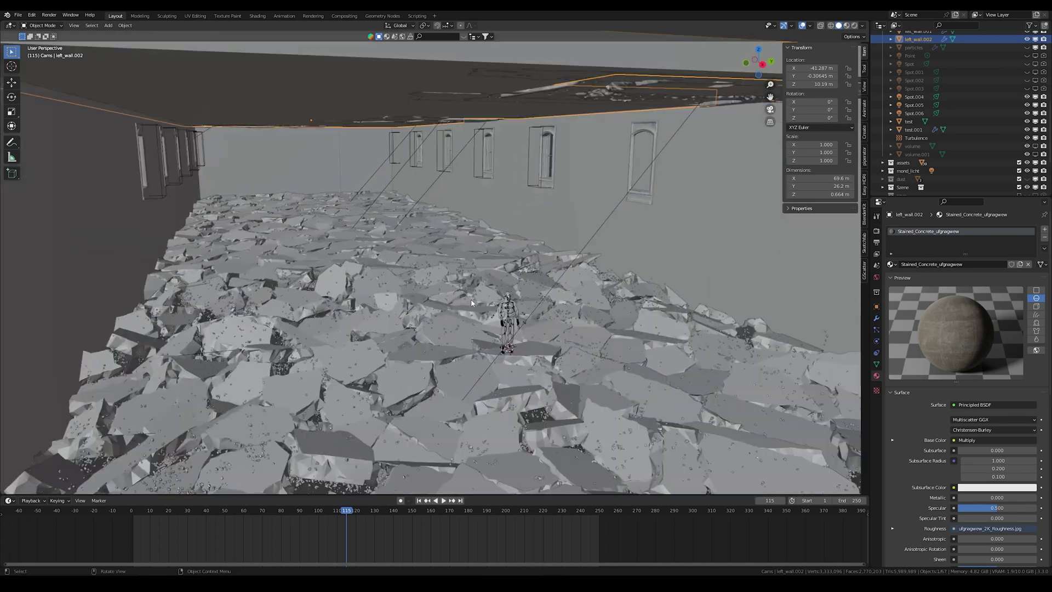
left_click(458, 370)
scroll(463, 361, "down", 2)
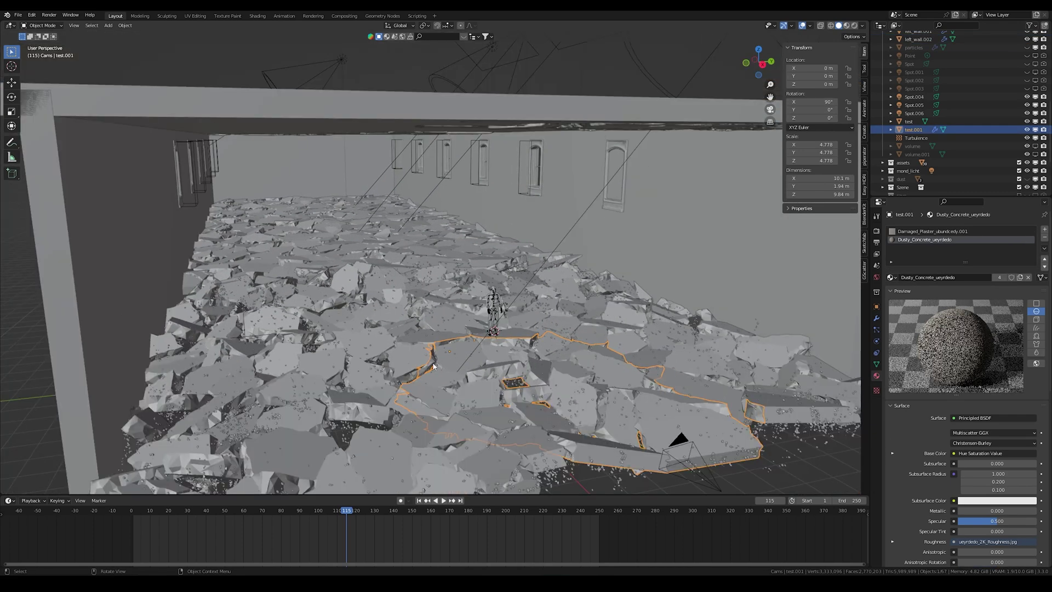
left_click(431, 323)
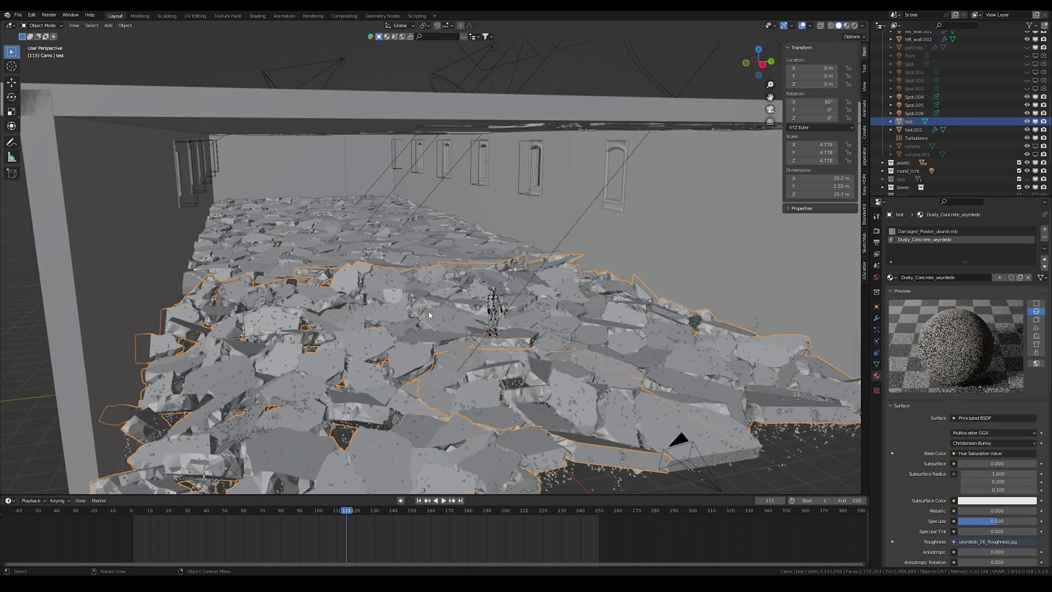
left_click(431, 310)
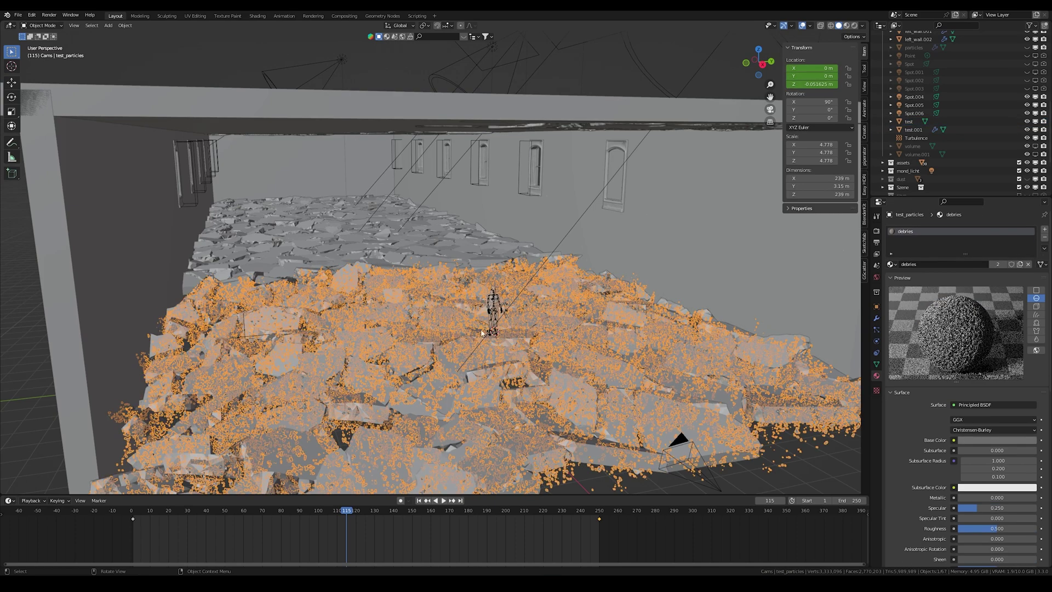
Clear the selection and preview the scene camera's shot in Rendered shading.
mouse_move(482, 333)
middle_mouse_down()
mouse_move(524, 353)
mouse_move(459, 359)
mouse_move(482, 375)
mouse_move(454, 370)
mouse_move(553, 379)
mouse_move(410, 360)
mouse_move(498, 346)
middle_mouse_up()
left_click(818, 483)
scroll(510, 382, "down", 4)
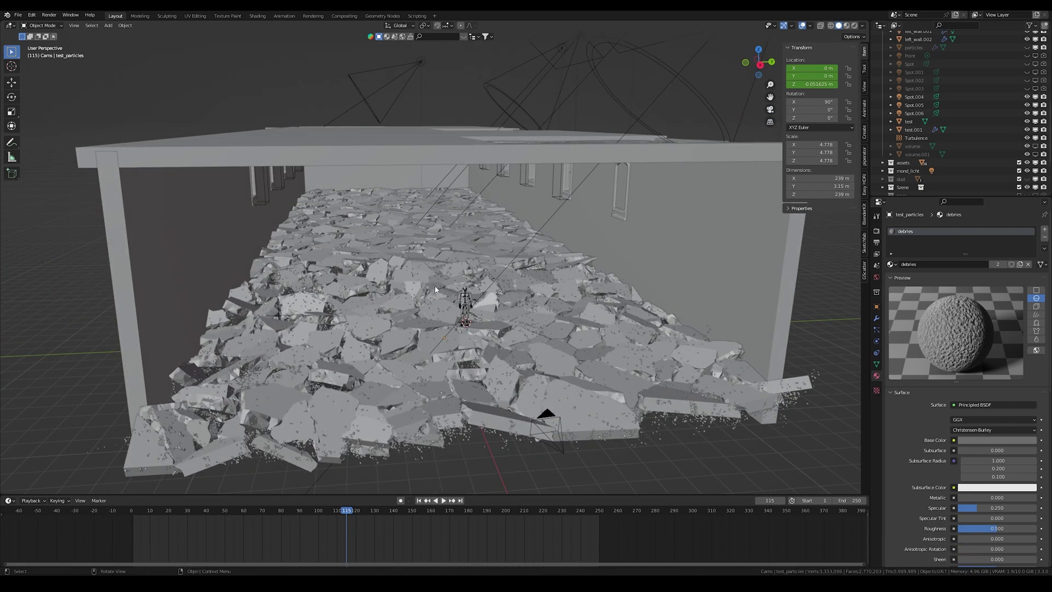
middle_click_drag(399, 307, 410, 268)
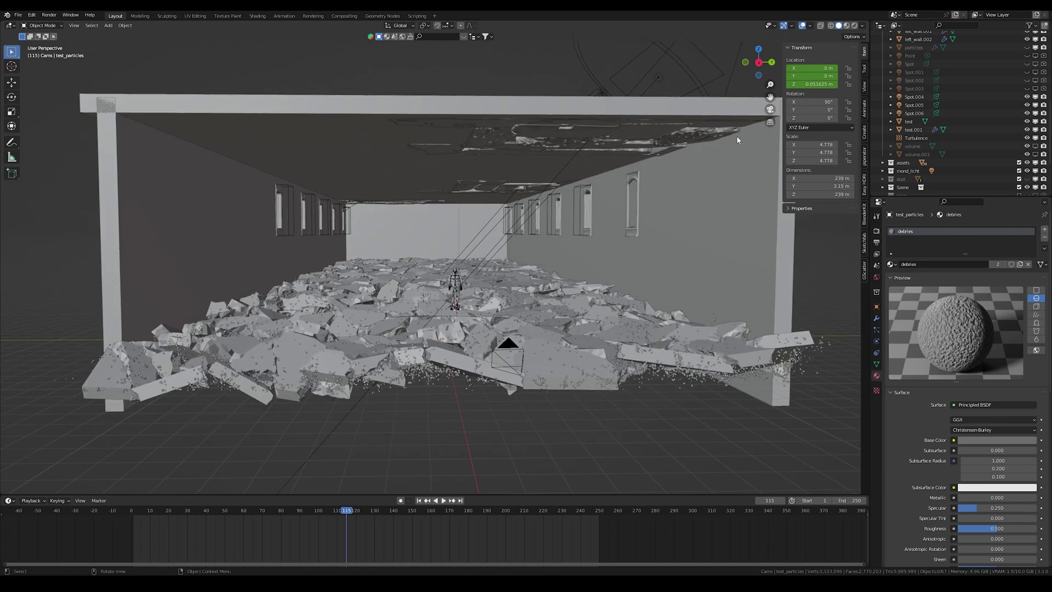
left_click(770, 109)
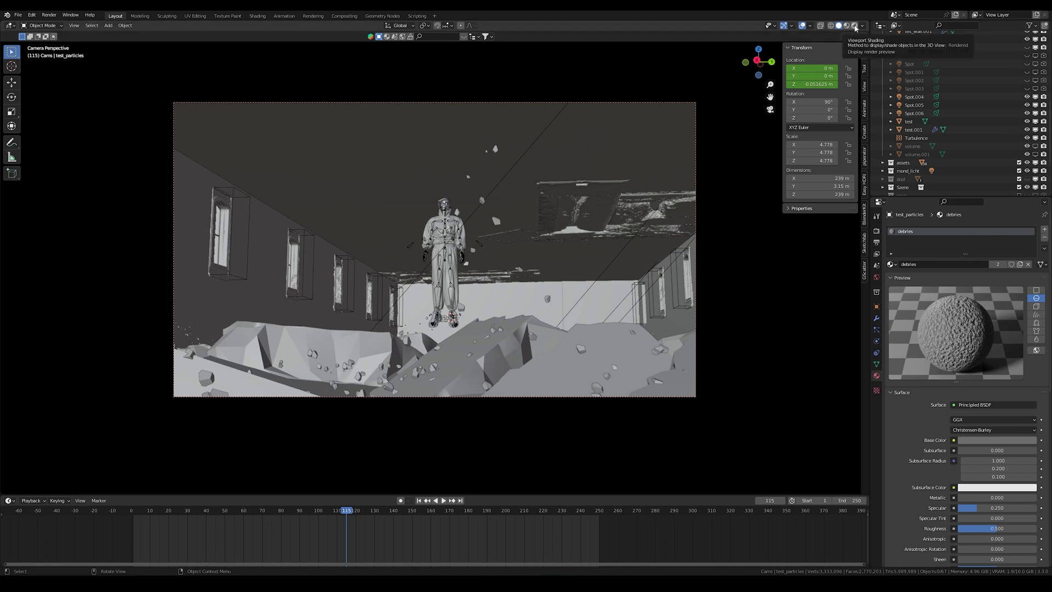
key("z")
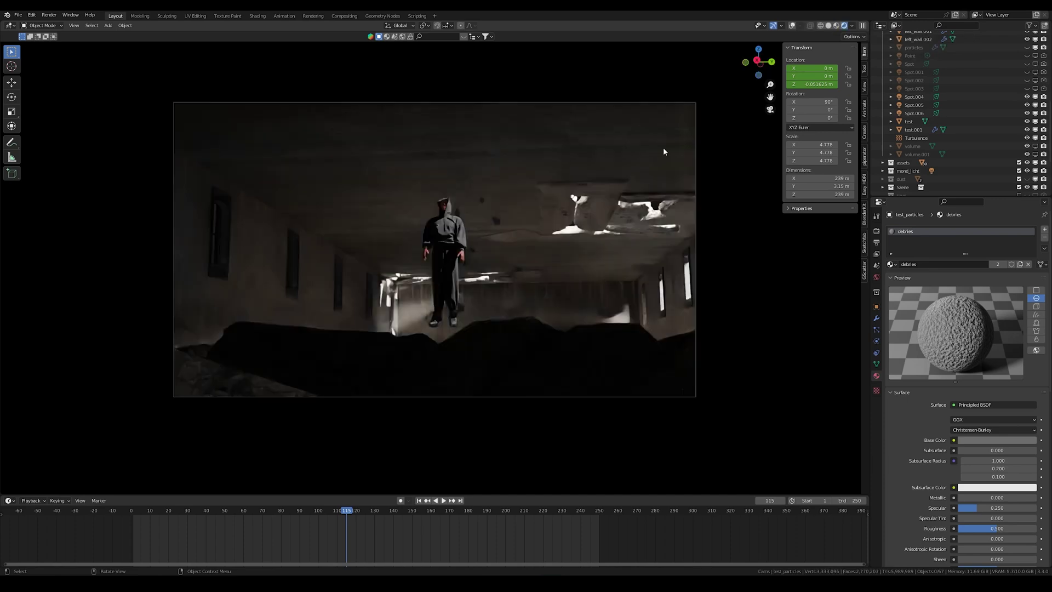
Orbit freely around the building from outside, then return to the camera's framed shot.
key("KP_0")
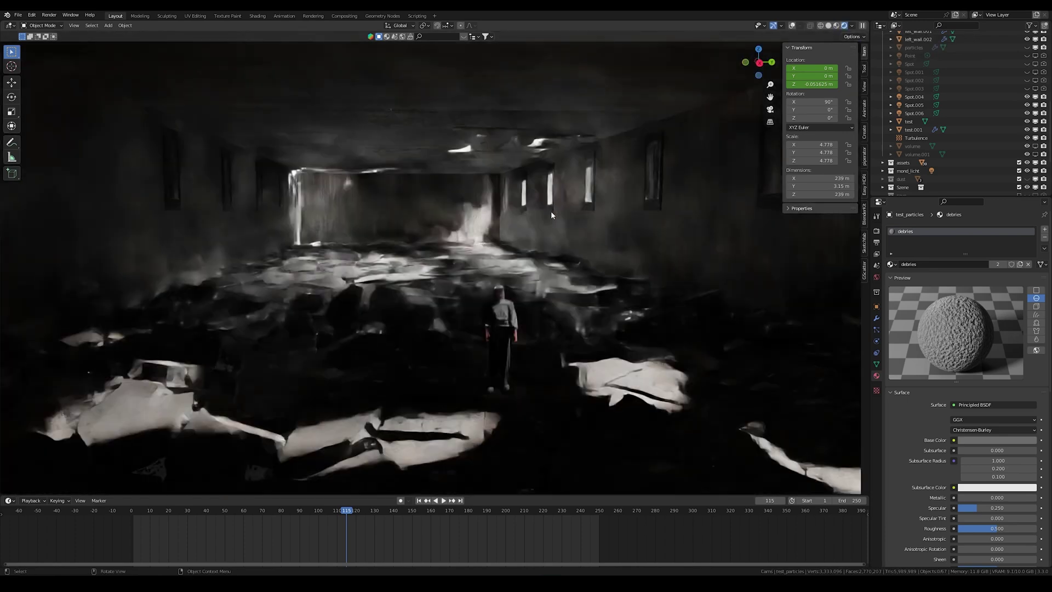
scroll(542, 219, "down", 10)
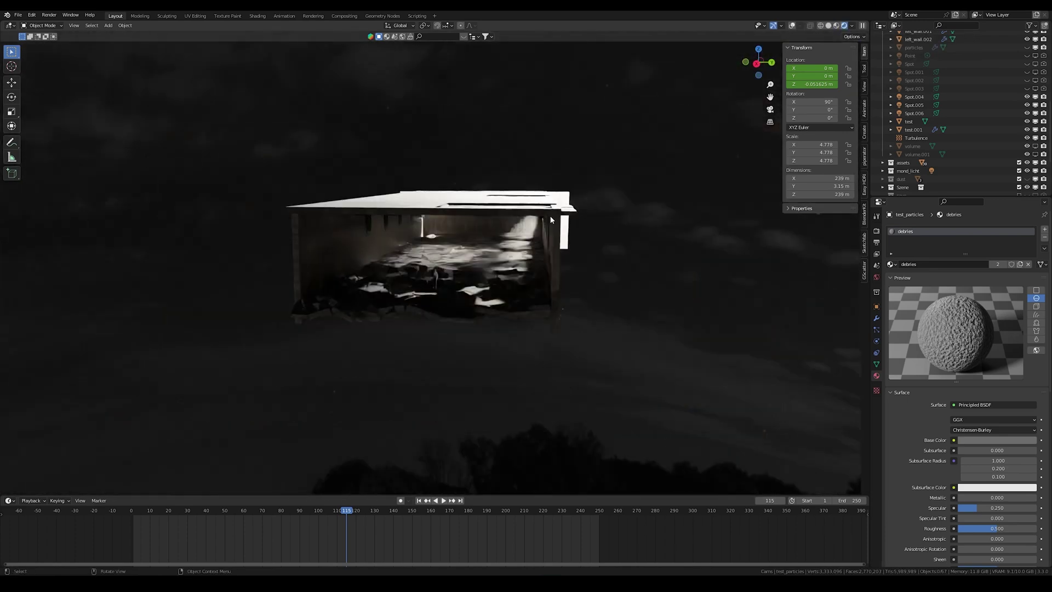
middle_click_drag(526, 224, 484, 230)
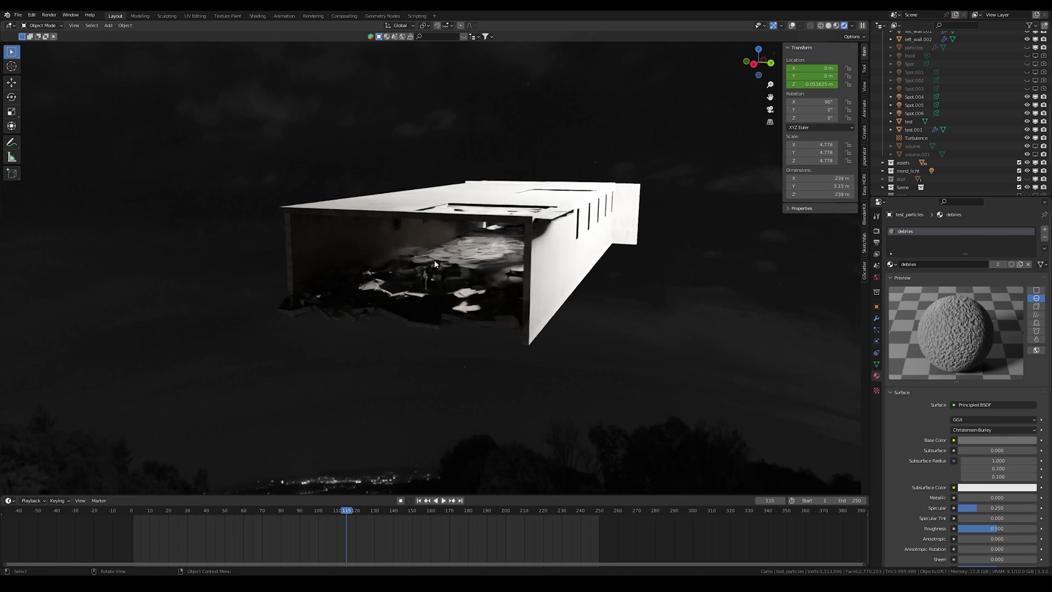
middle_click_drag(435, 264, 465, 216)
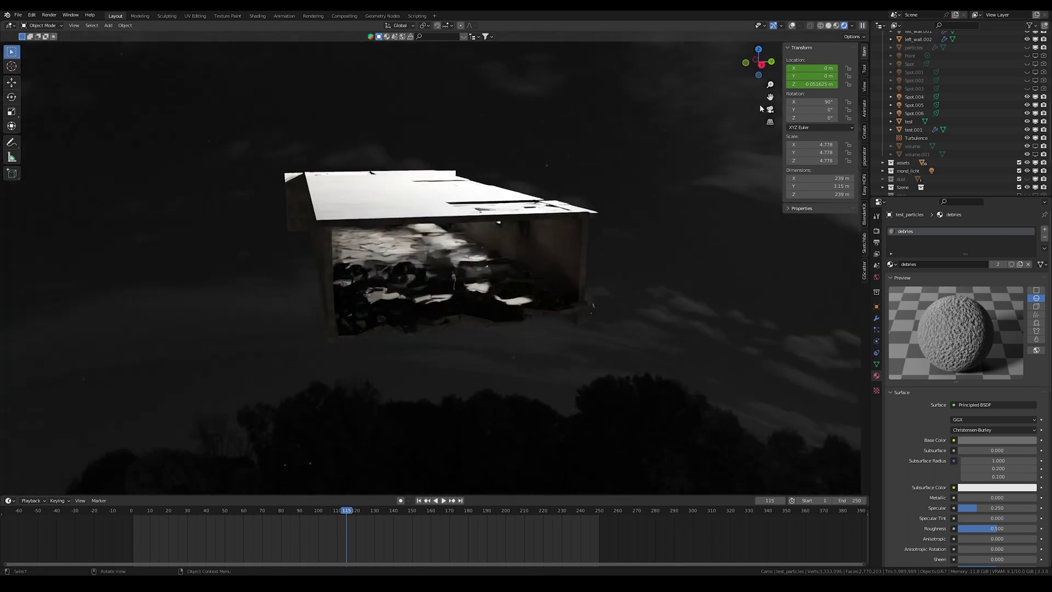
left_click(770, 109)
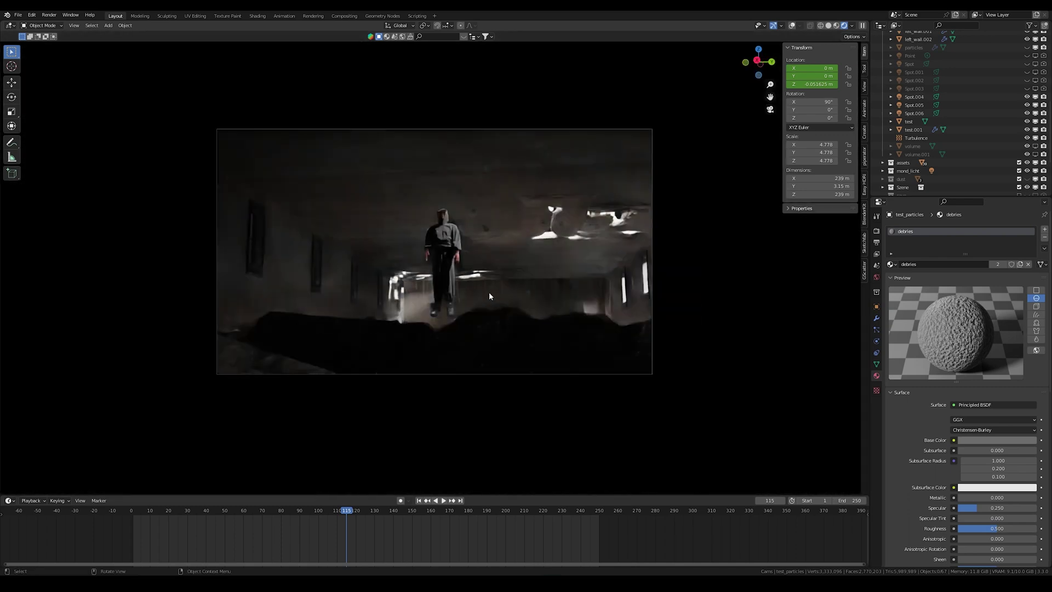
scroll(488, 292, "up", 1)
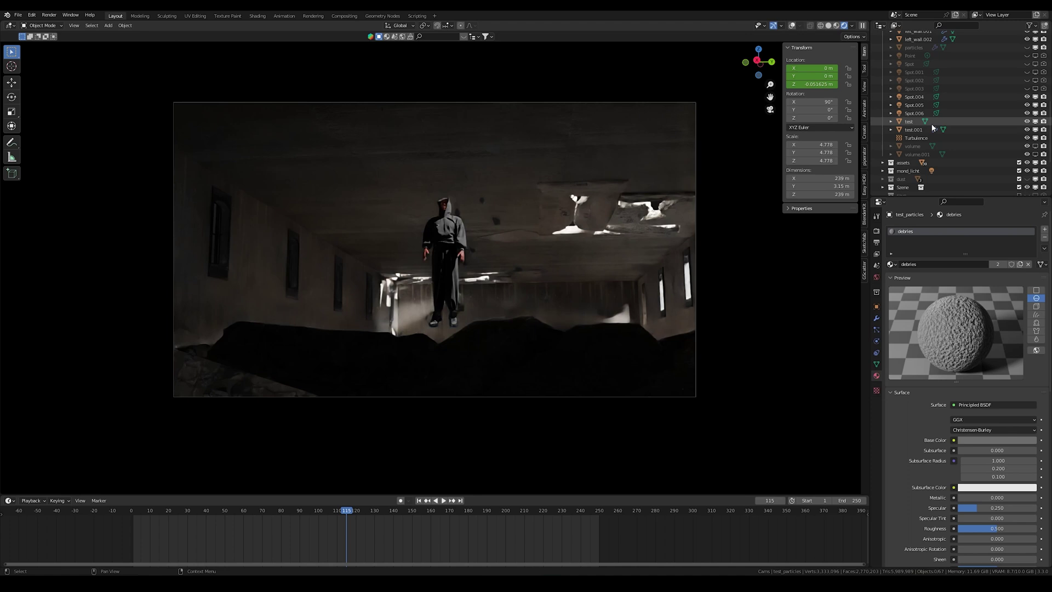
Make the volume.001 fog visible and orbit over the building to check it.
left_click(1035, 154)
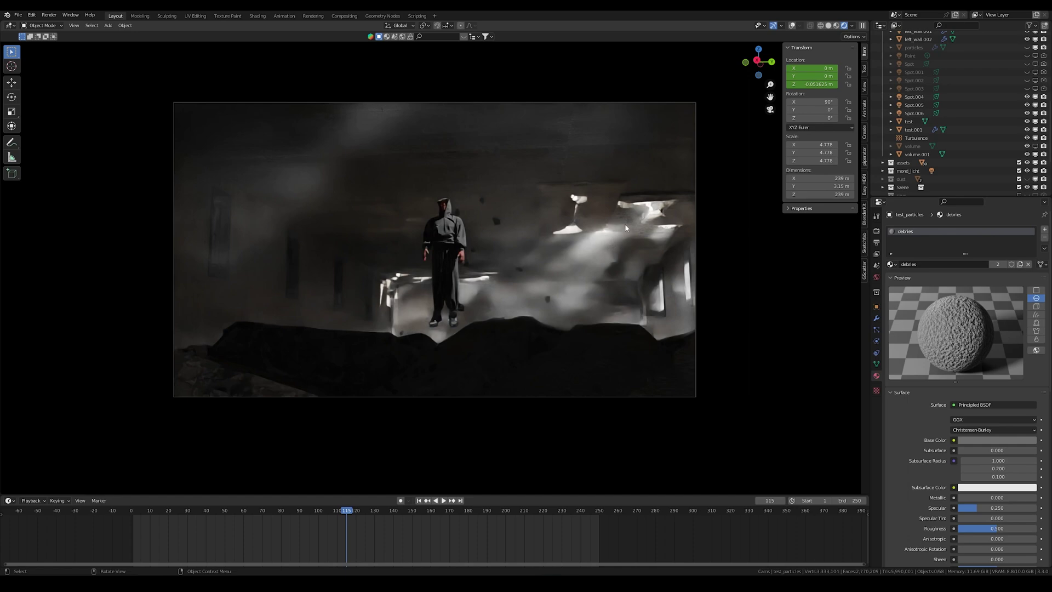
middle_click_drag(547, 278, 577, 250)
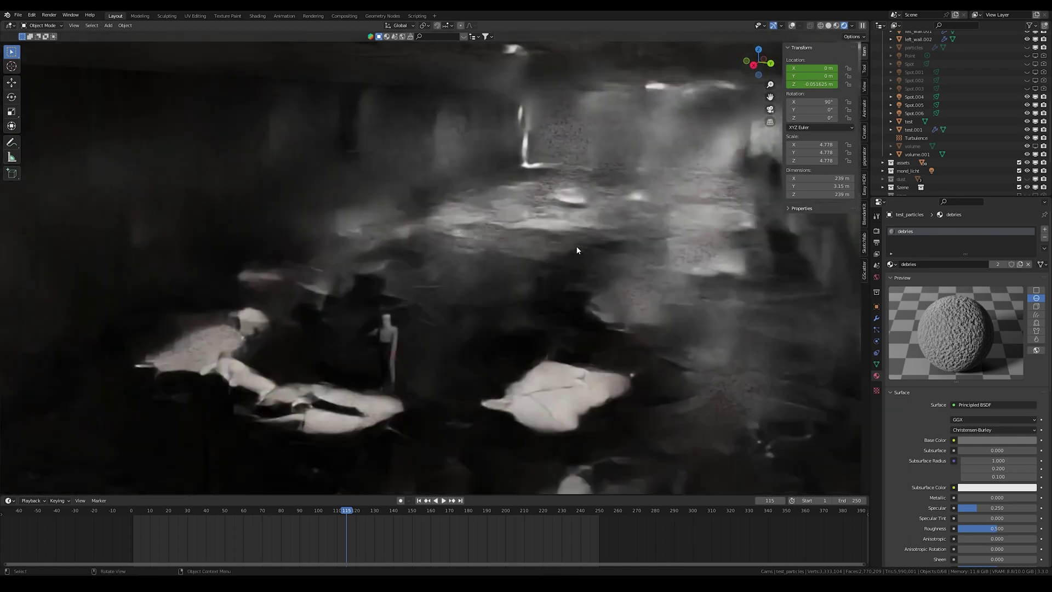
scroll(577, 250, "down", 10)
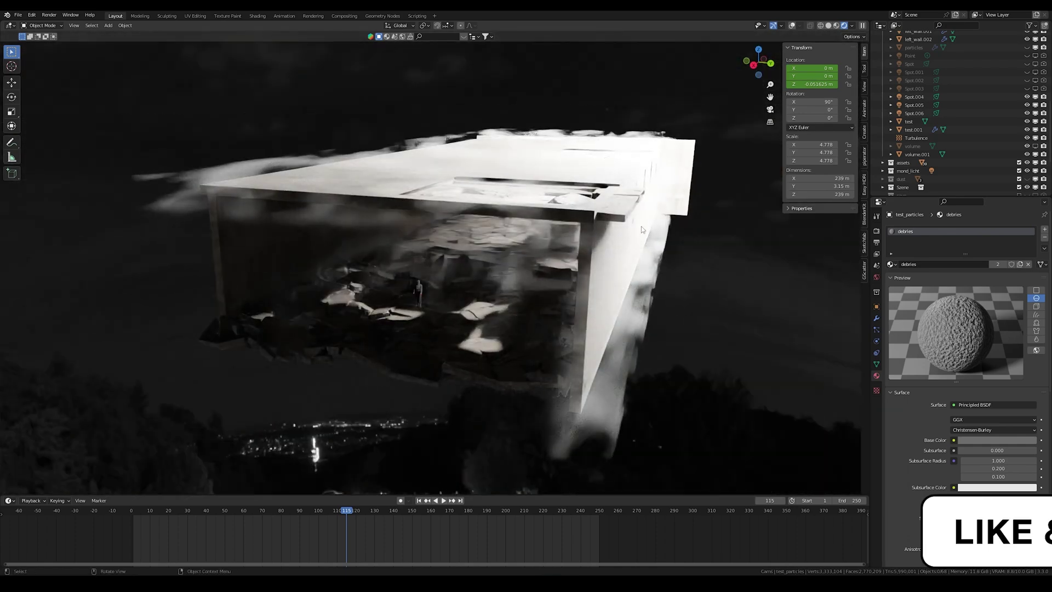
middle_click_drag(642, 230, 652, 113)
Restore the viewport overlays while orbiting back above the building.
key("shift+alt+z")
scroll(594, 141, "down", 4)
middle_click_drag(594, 141, 548, 230)
scroll(548, 230, "up", 3)
Return to the camera view to see the hazy fog around the figure.
left_click(770, 109)
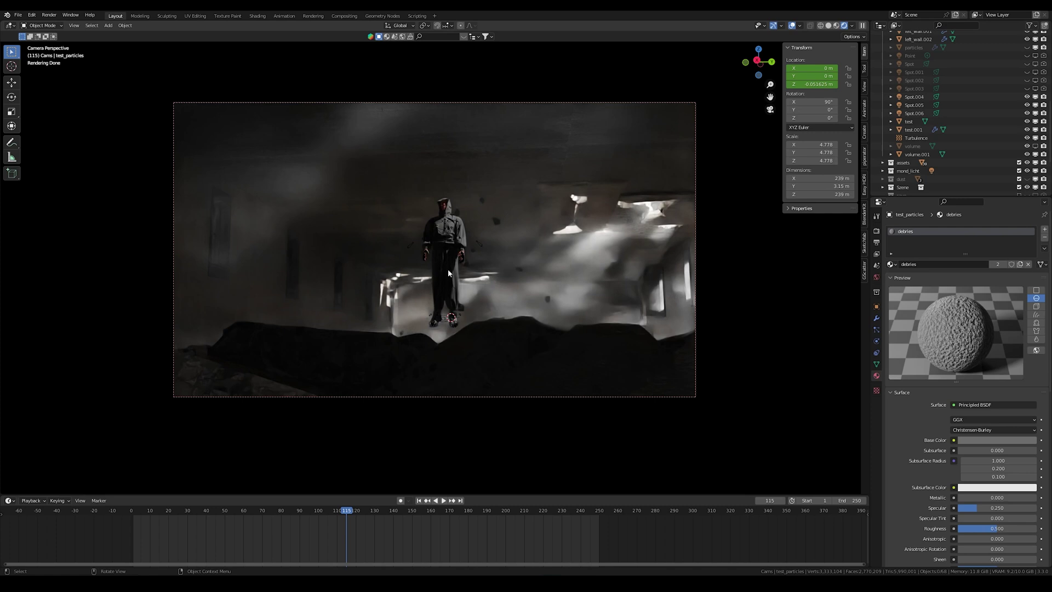
scroll(448, 272, "down", 2)
scroll(448, 270, "up", 1)
scroll(524, 287, "down", 1)
scroll(524, 288, "up", 1)
Select the transparent dust particles object, then snap back to the camera view.
left_click(460, 236)
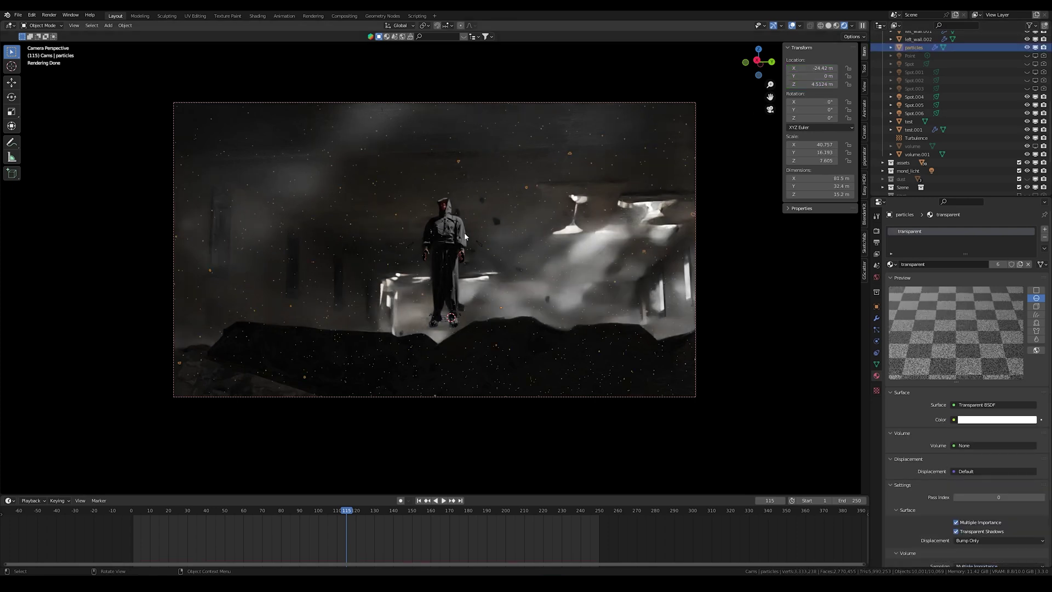
middle_click_drag(424, 229, 447, 257)
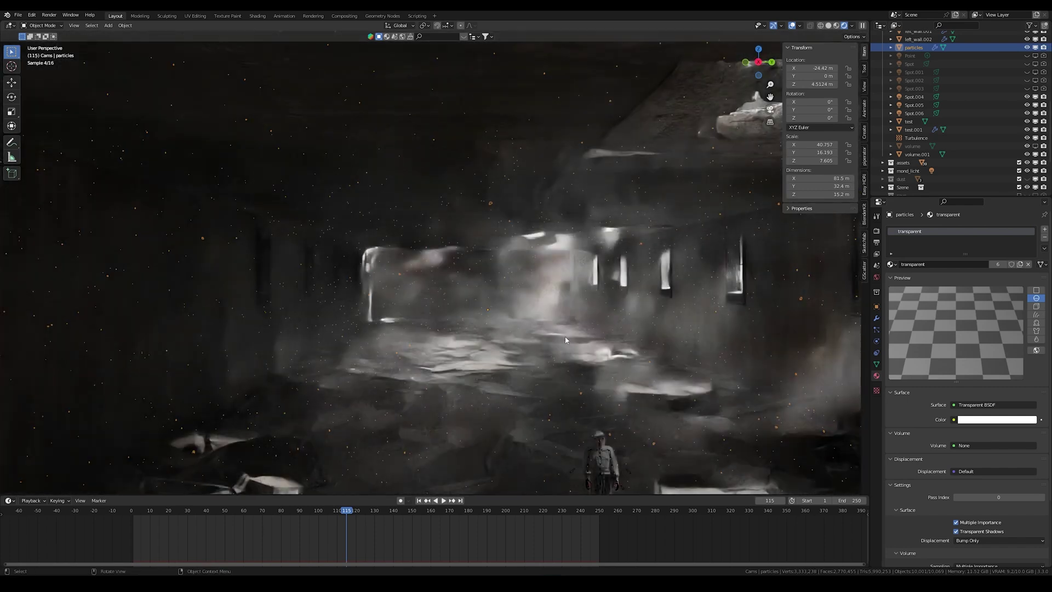
key("KP_0")
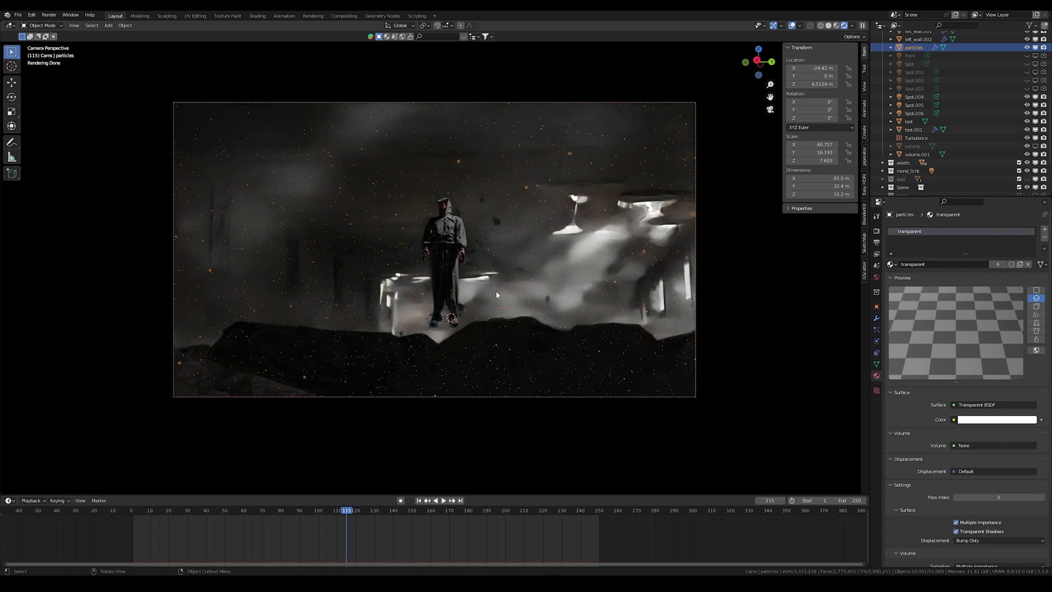
scroll(916, 137, "up", 5)
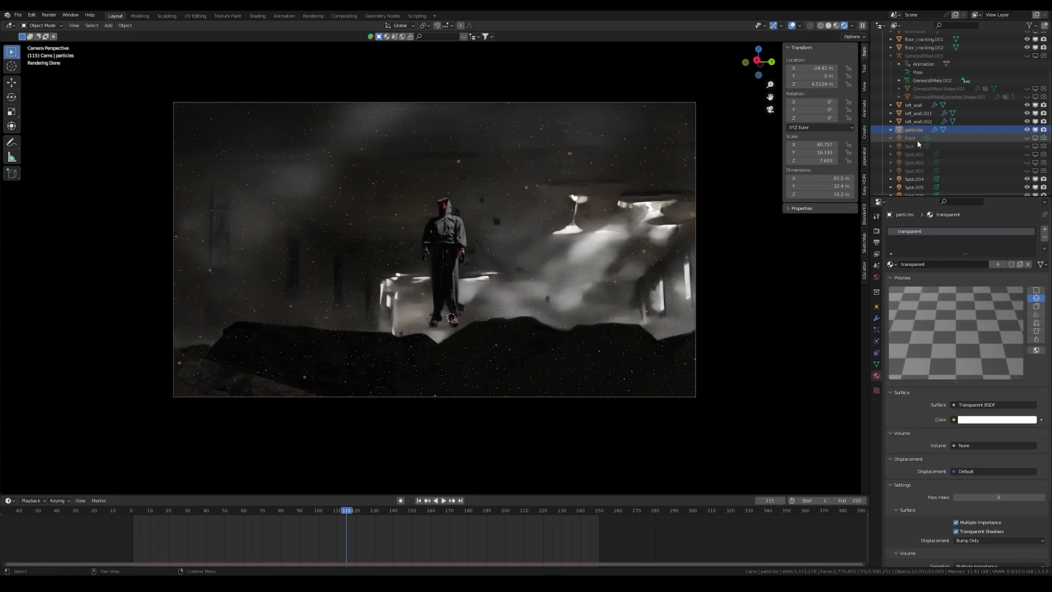
scroll(918, 135, "down", 10)
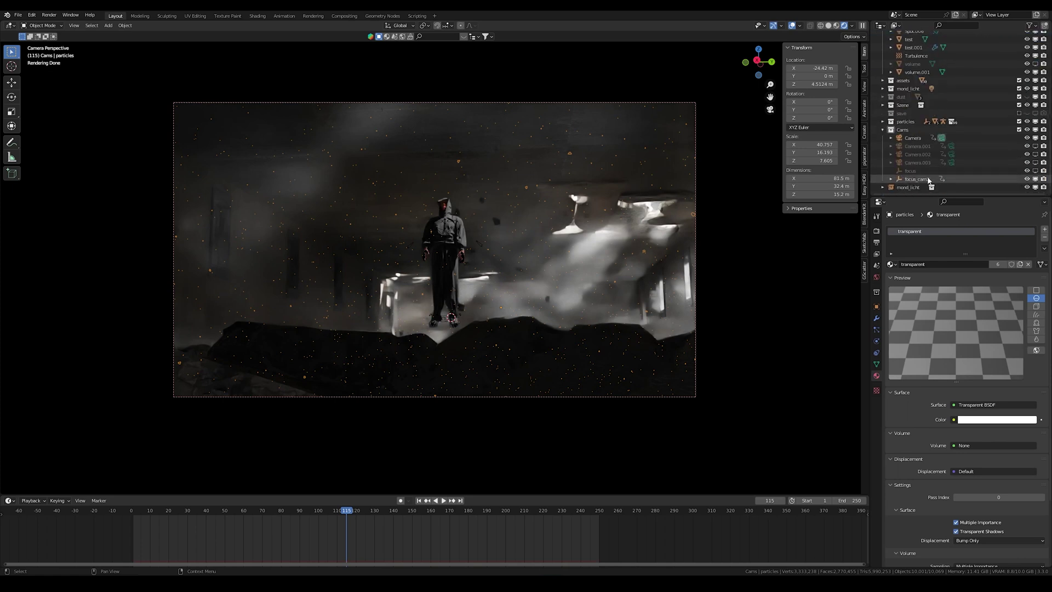
Select the main Camera in the Outliner to show its 50 mm lens and focus settings.
left_click(910, 139)
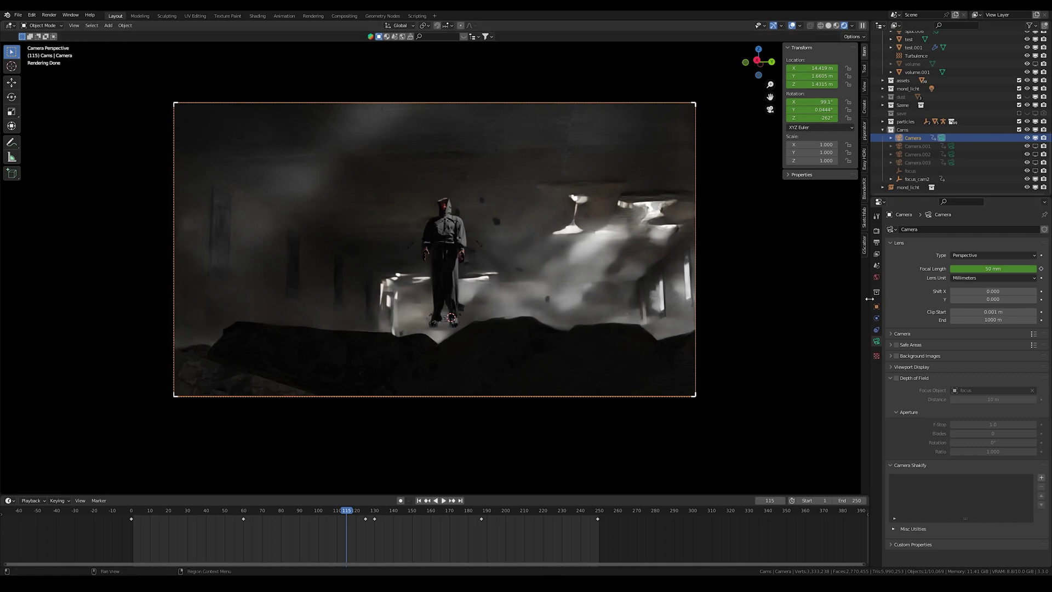
Enable camera depth of field, hide the volume.001 fog and turn off viewport overlays.
left_click(897, 378)
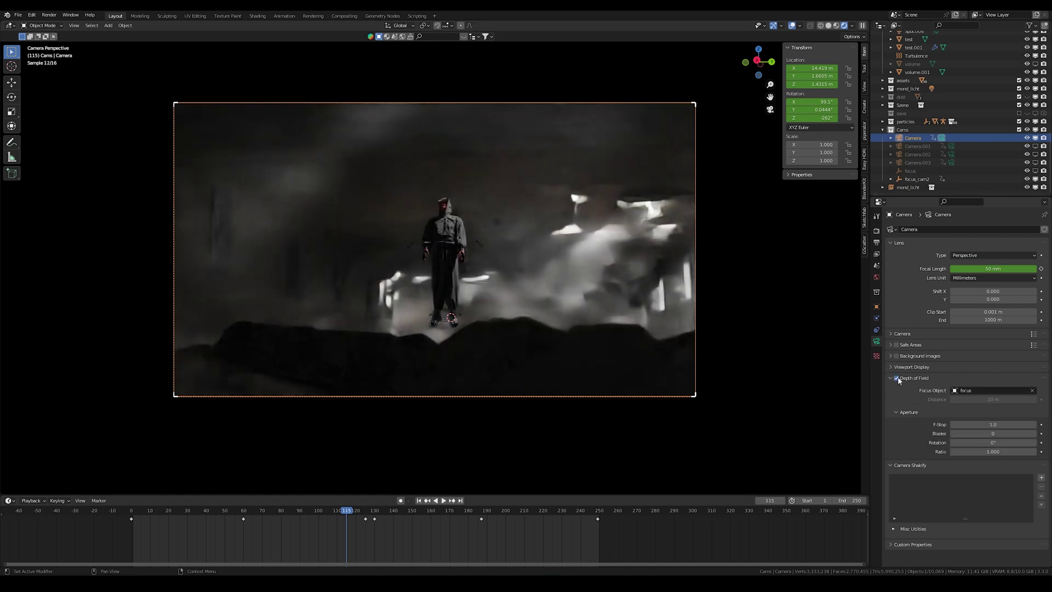
left_click(1036, 72)
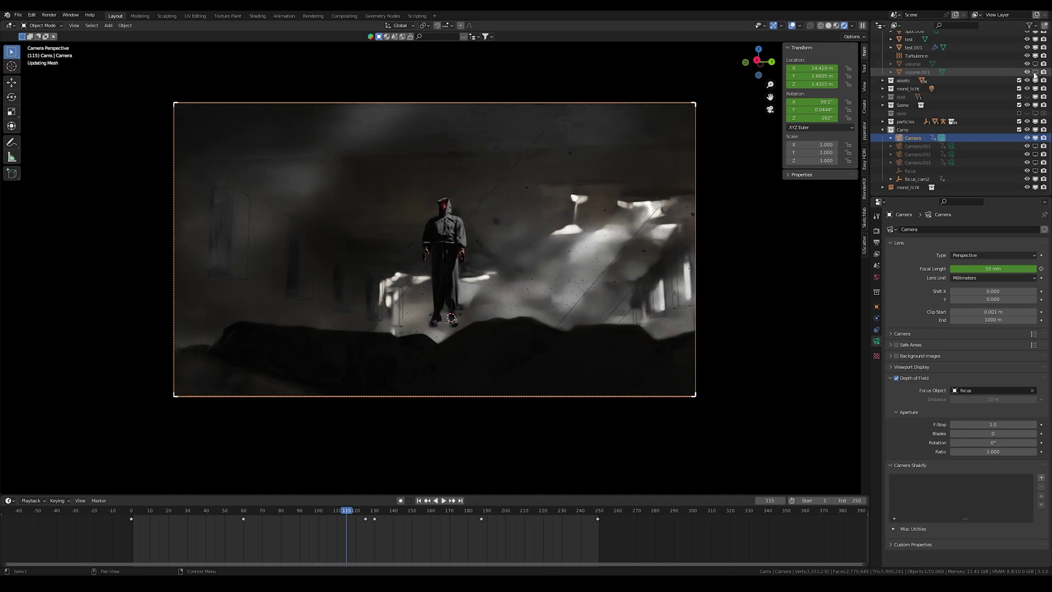
left_click(792, 26)
left_click(896, 378)
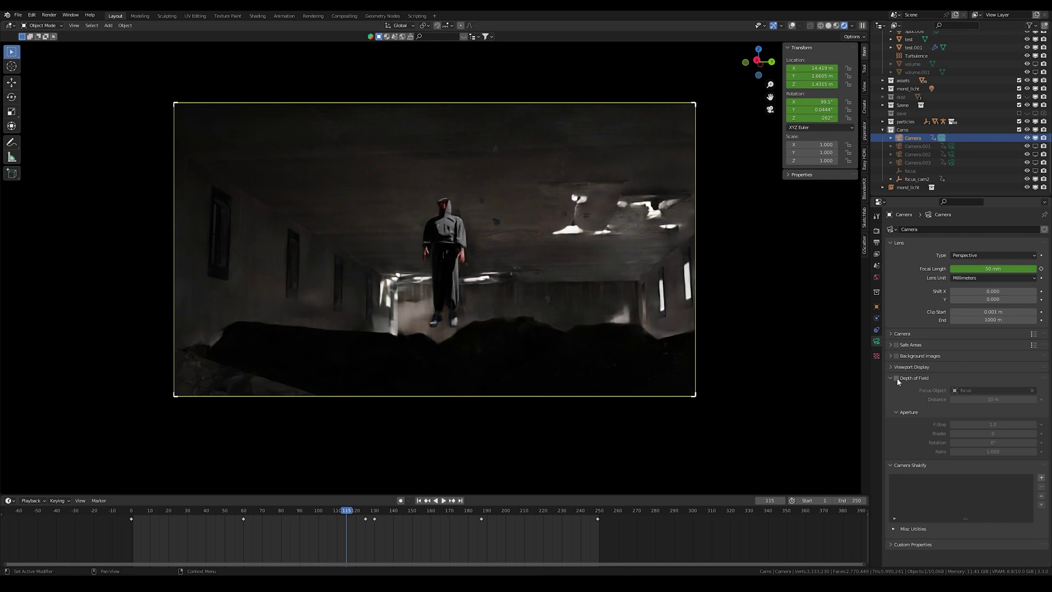
scroll(403, 297, "up", 3)
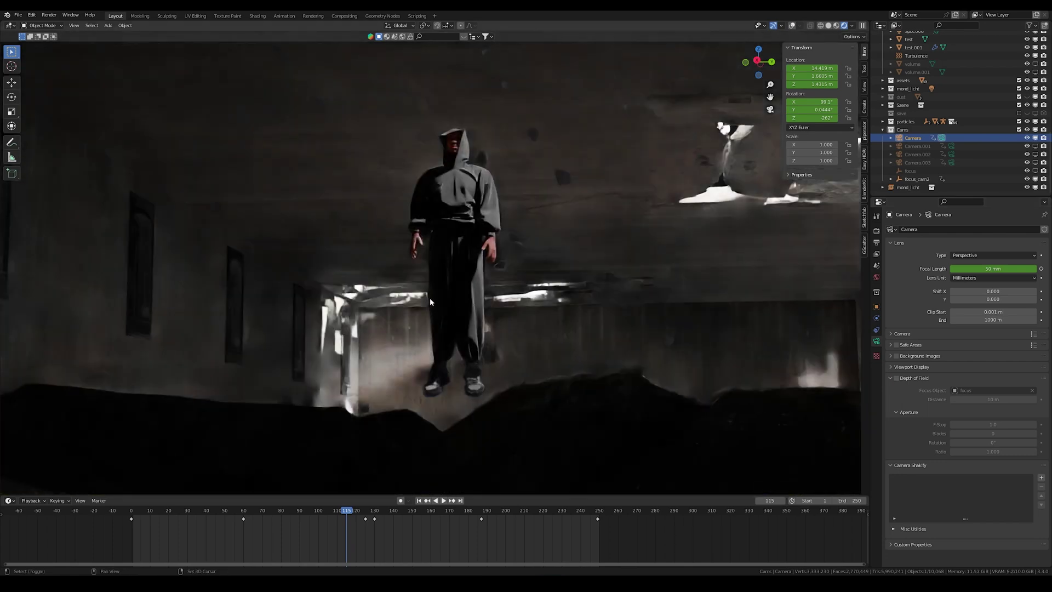
scroll(433, 255, "up", 2)
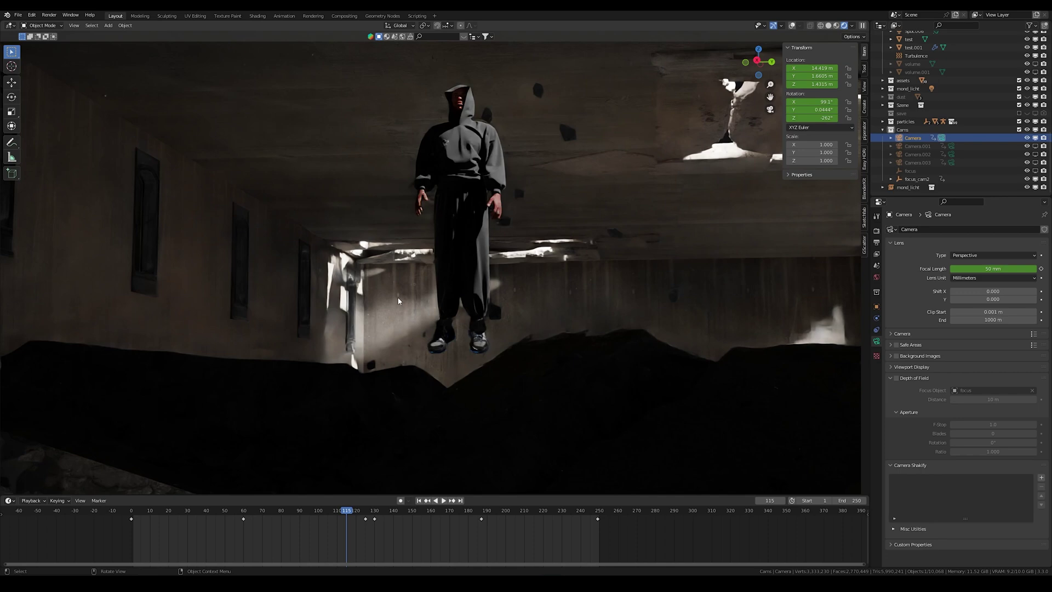
Compare the shot with and without depth of field, leave it on, select the focus empty and restore overlays.
left_click(897, 378)
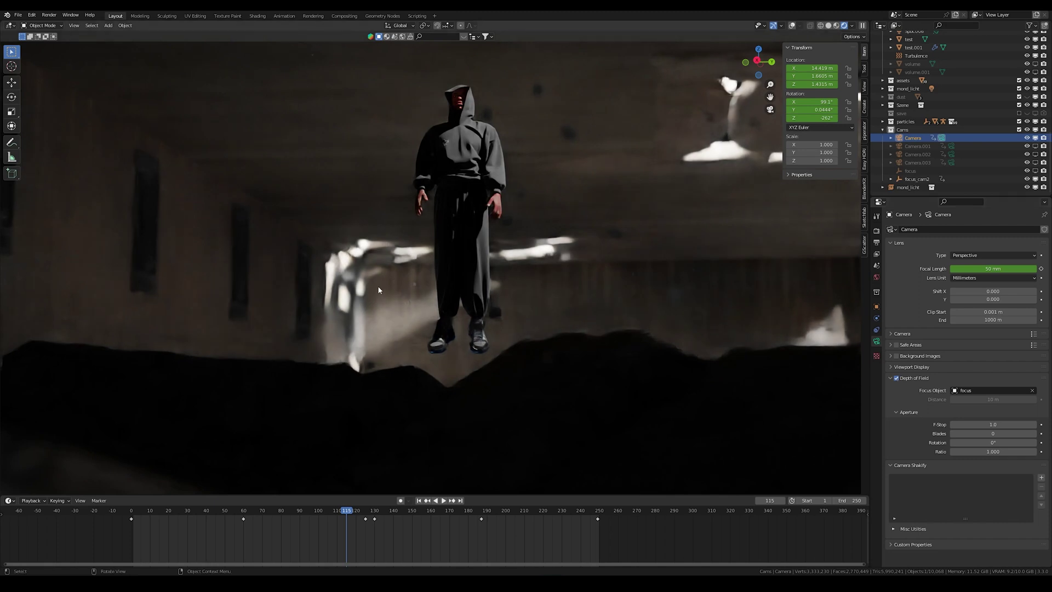
key("Home")
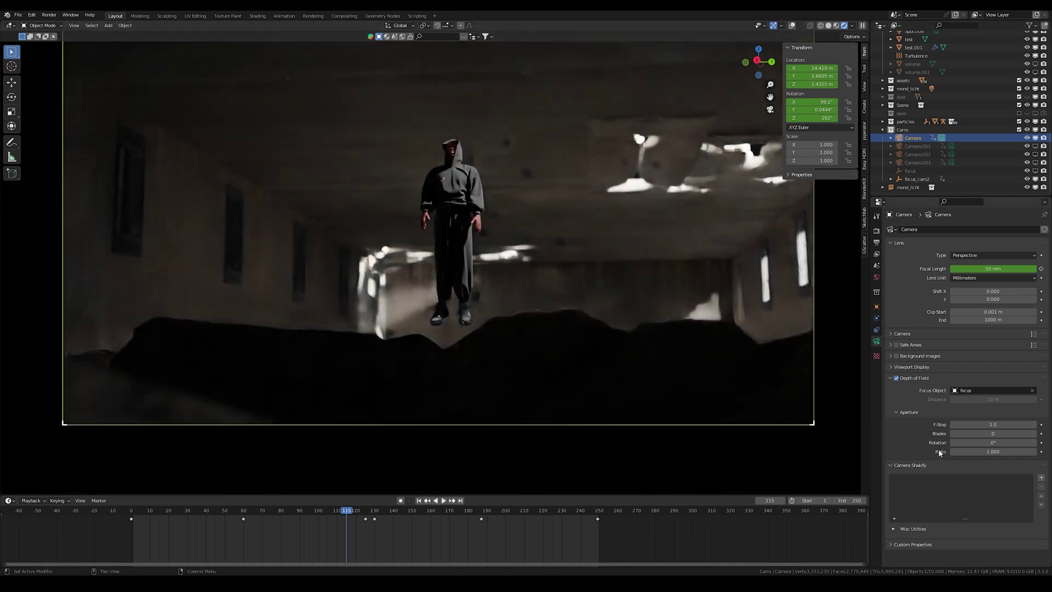
left_click(893, 378)
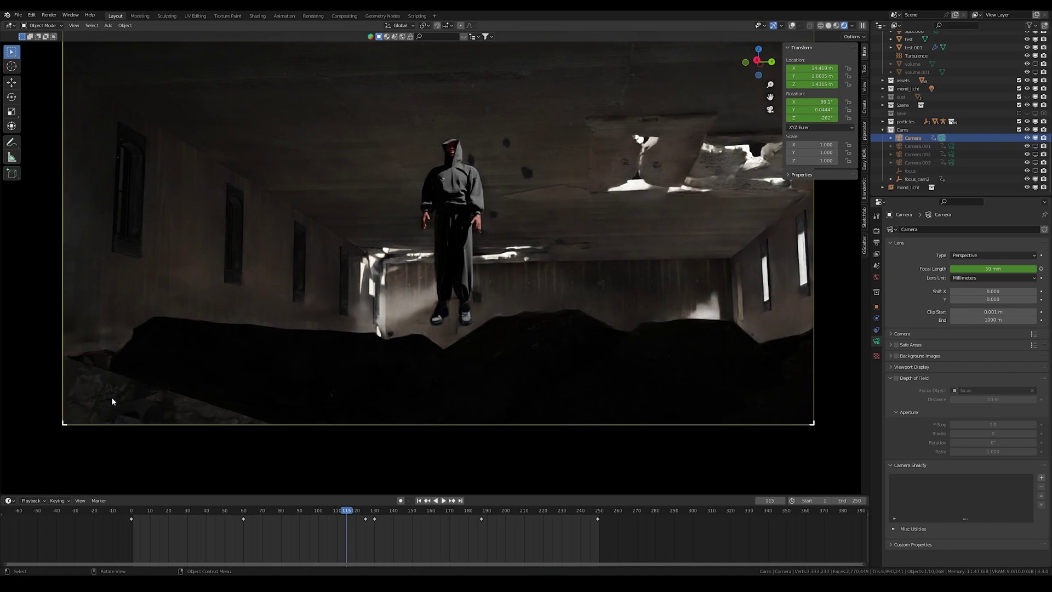
left_click(897, 378)
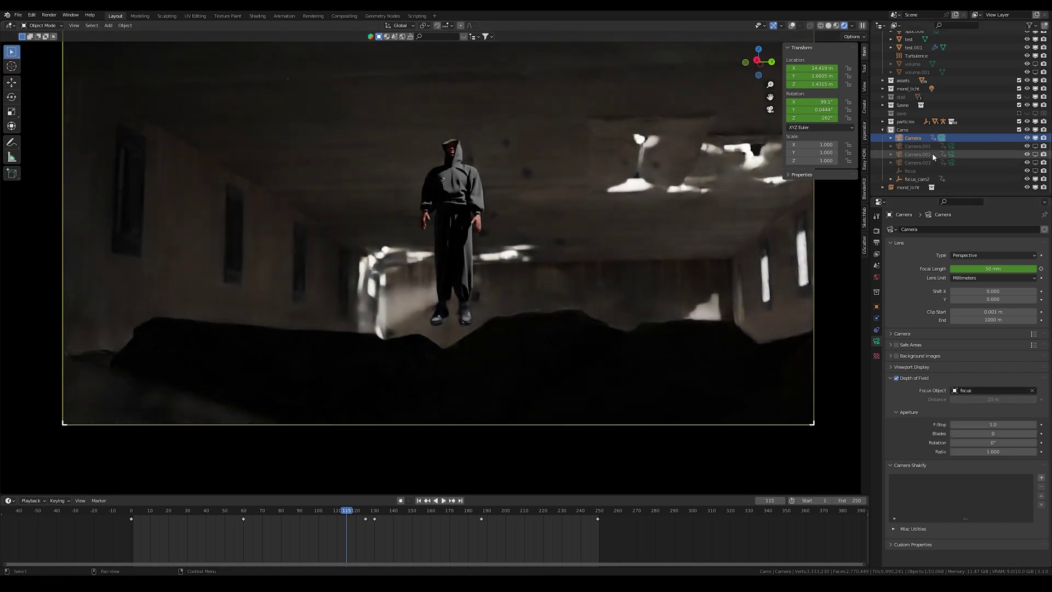
left_click(919, 171)
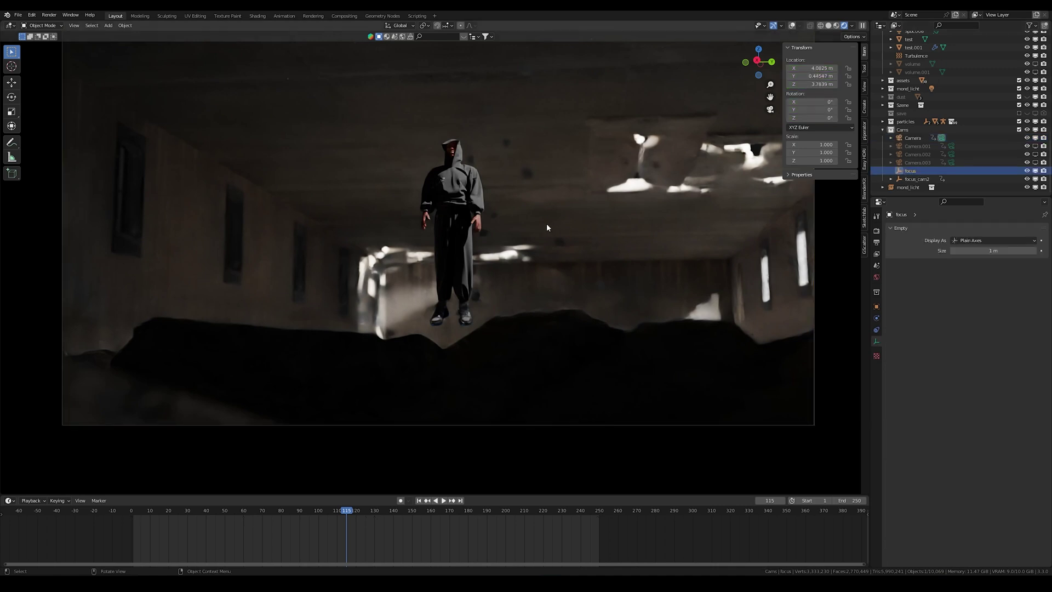
left_click(792, 25)
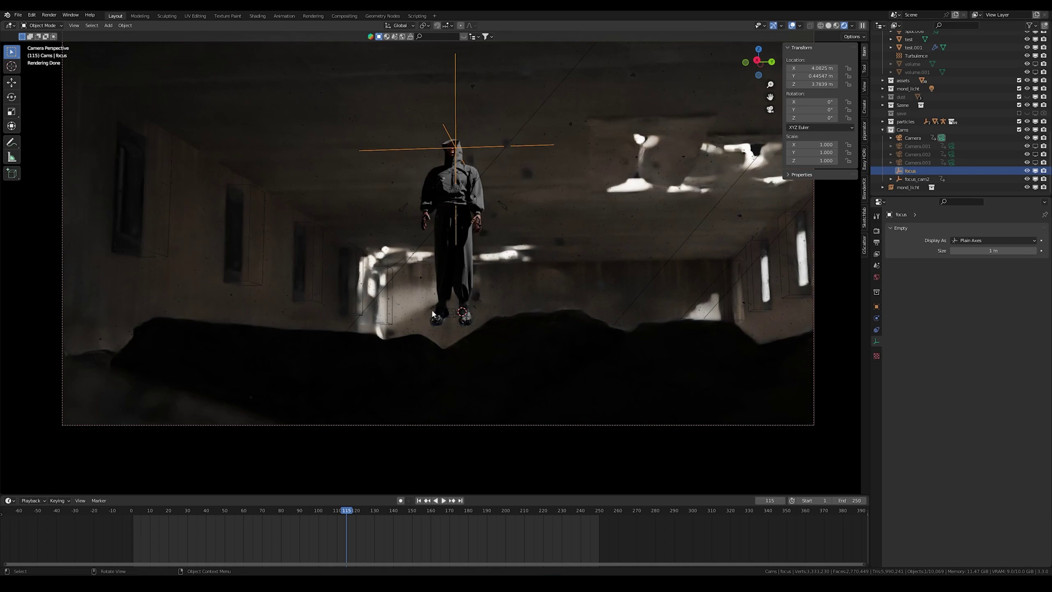
Set the Camera's aperture Ratio to 3 for anamorphic bokeh.
left_click(913, 138)
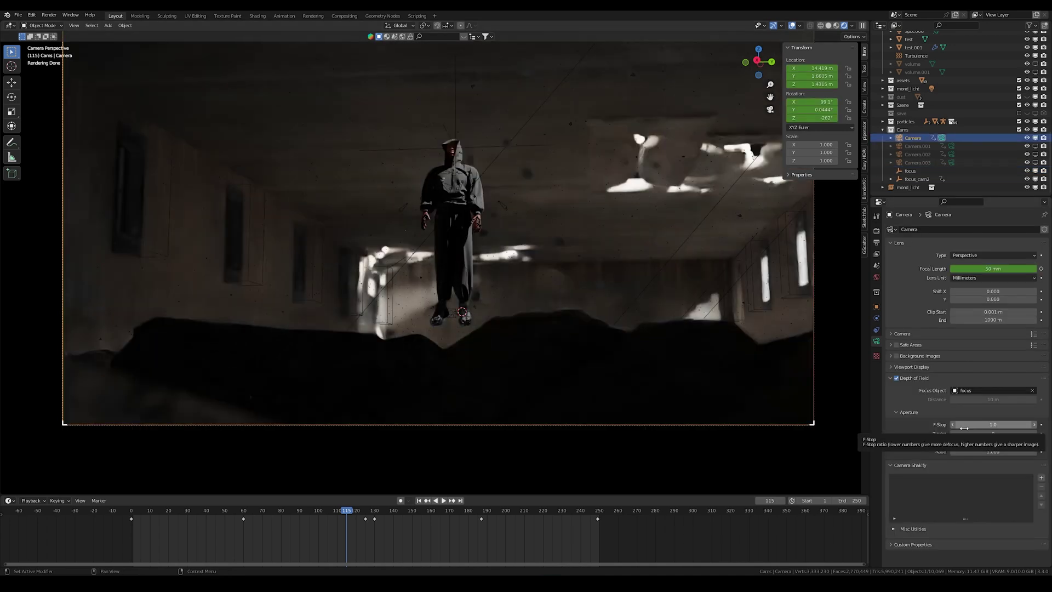
left_click(996, 452)
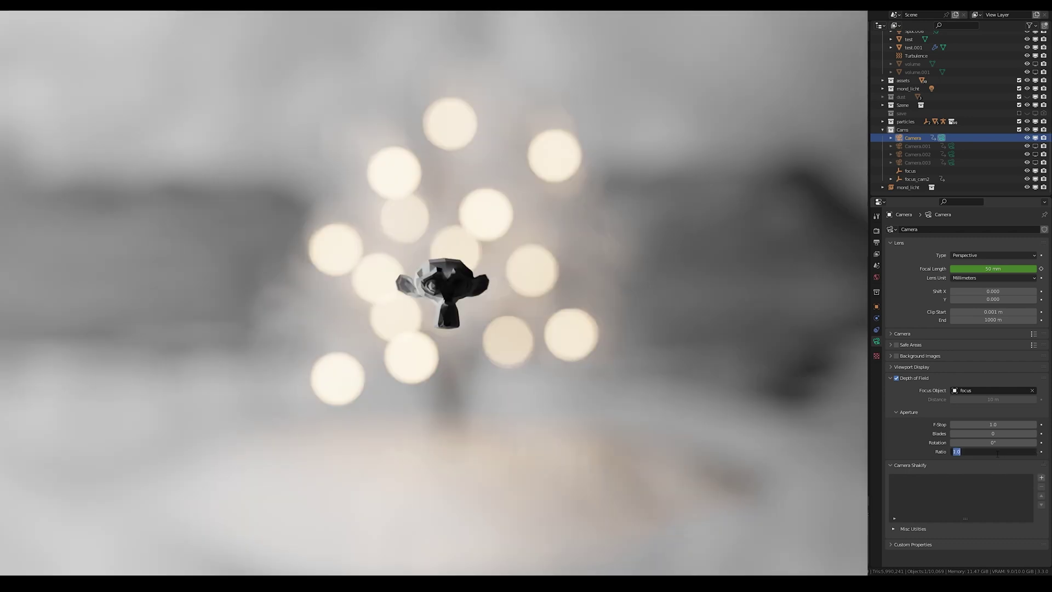
type("3")
key("Return")
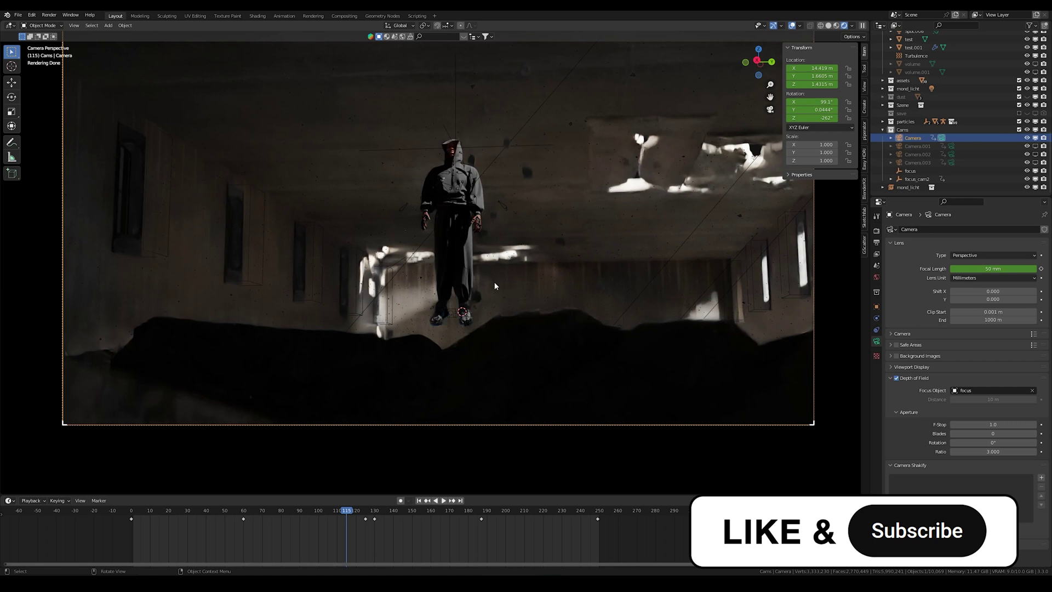
Return the aperture Ratio to 1.000 and make the volume.001 fog visible again.
scroll(494, 282, "down", 1)
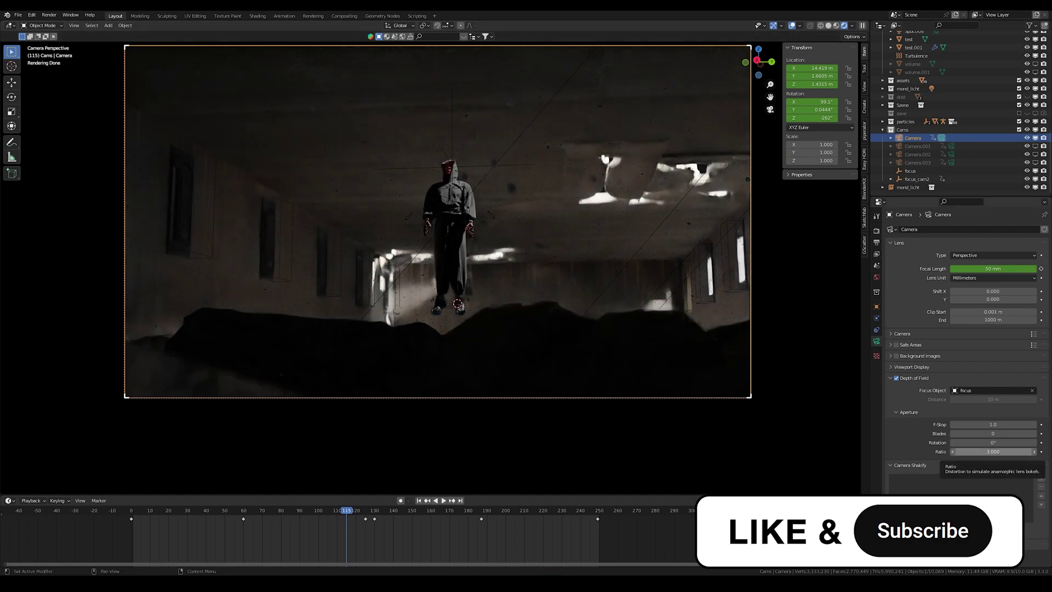
left_click_drag(994, 451, 965, 452)
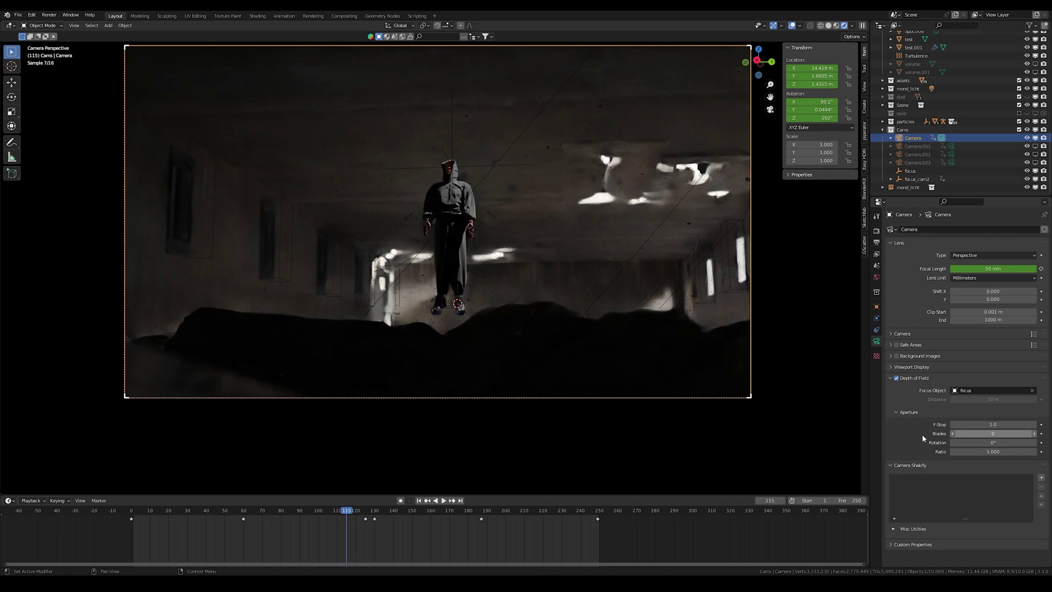
left_click(1036, 71)
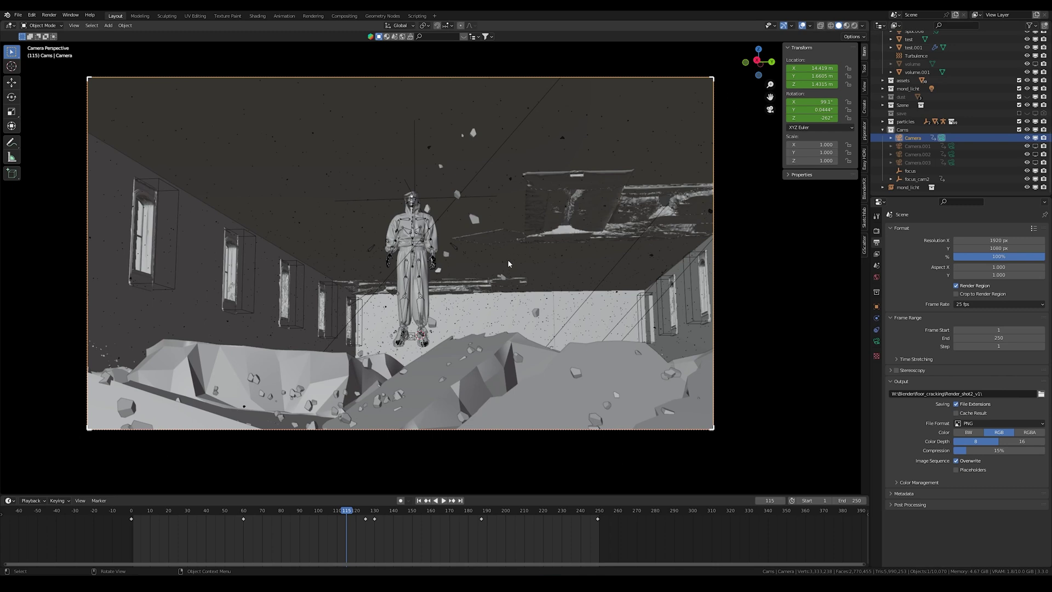
Set the render Resolution X to 2560 px for a 21:9 frame.
scroll(469, 253, "down", 2)
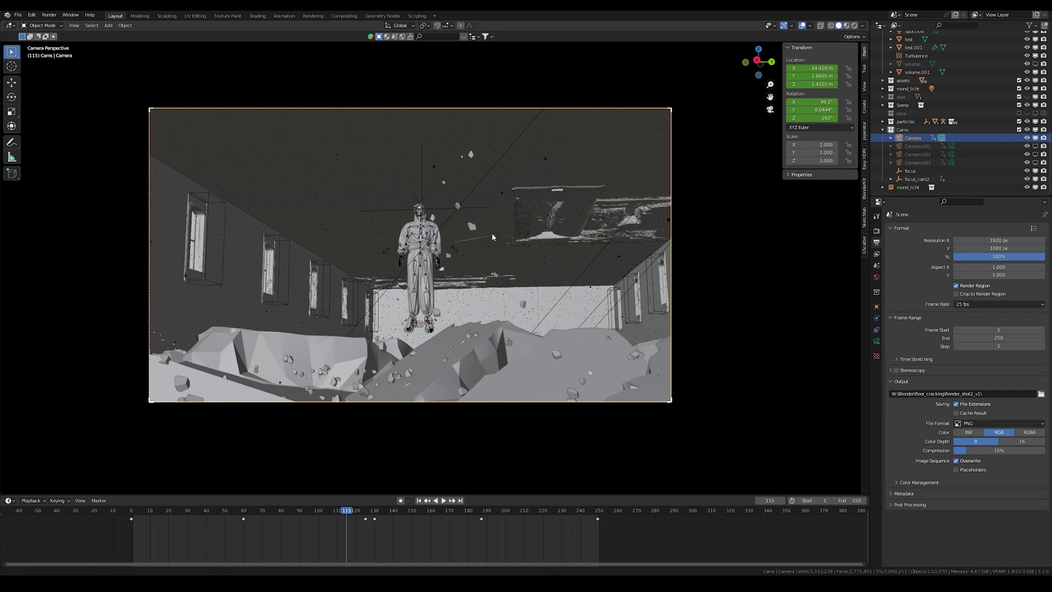
middle_click_drag(491, 235, 540, 236, "shift")
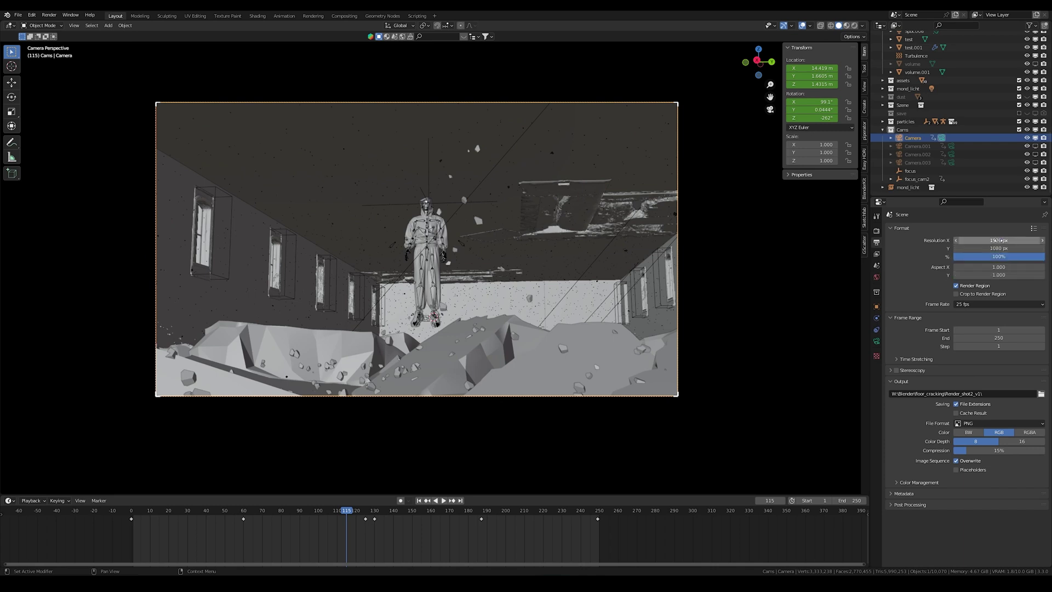
left_click(999, 240)
type("256")
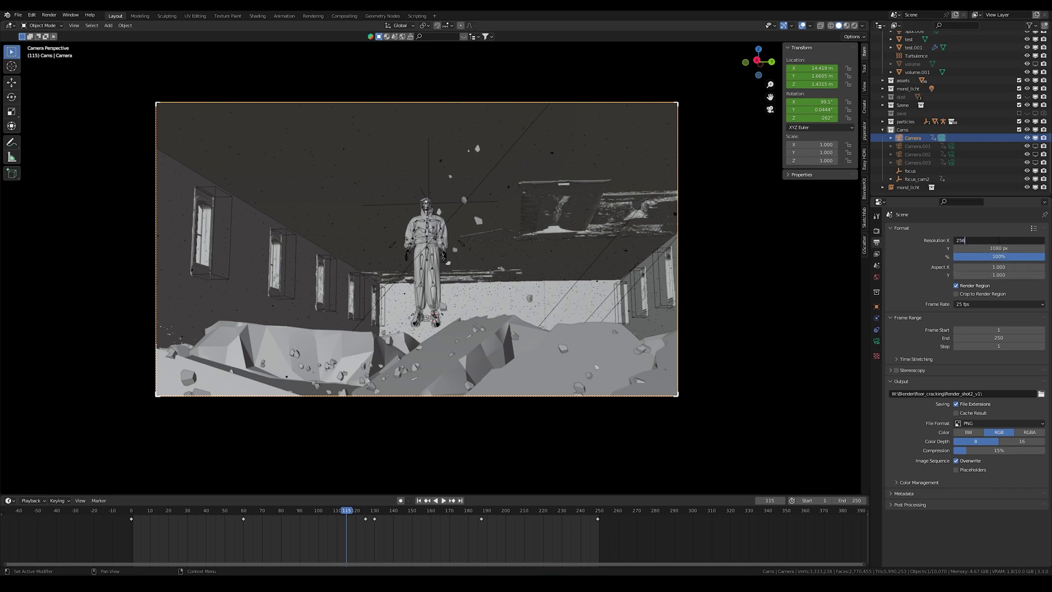
type("0")
key("Return")
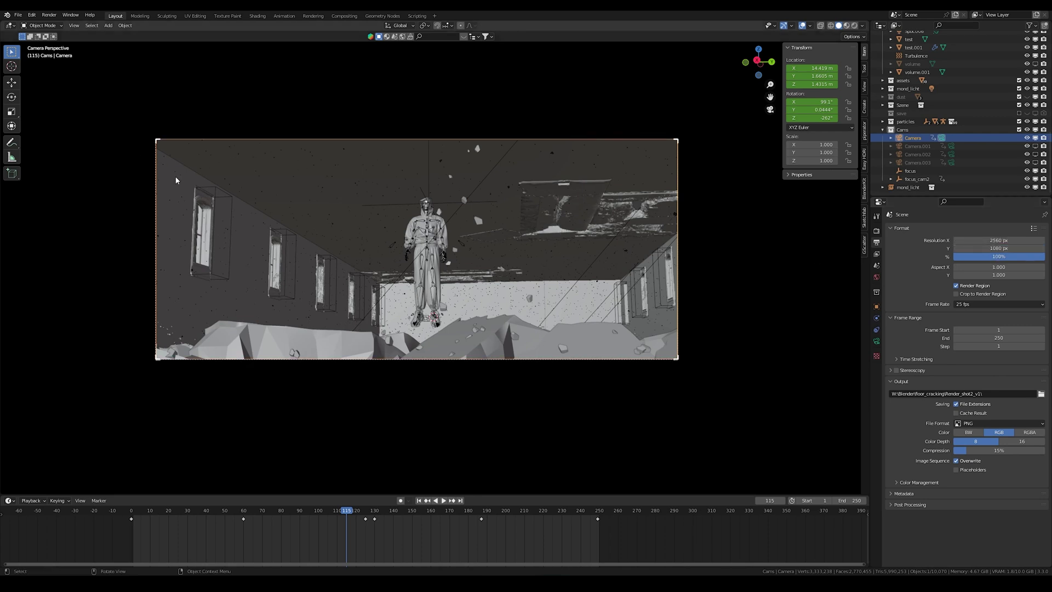
Keep the frame rate at 25 fps.
scroll(533, 239, "down", 1)
scroll(530, 241, "up", 2)
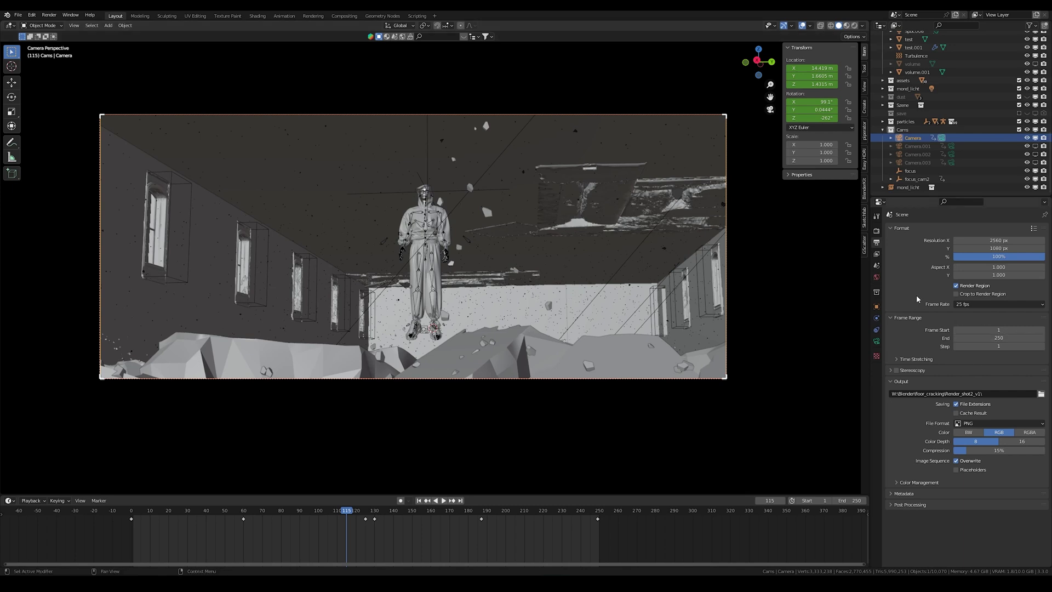
left_click(964, 307)
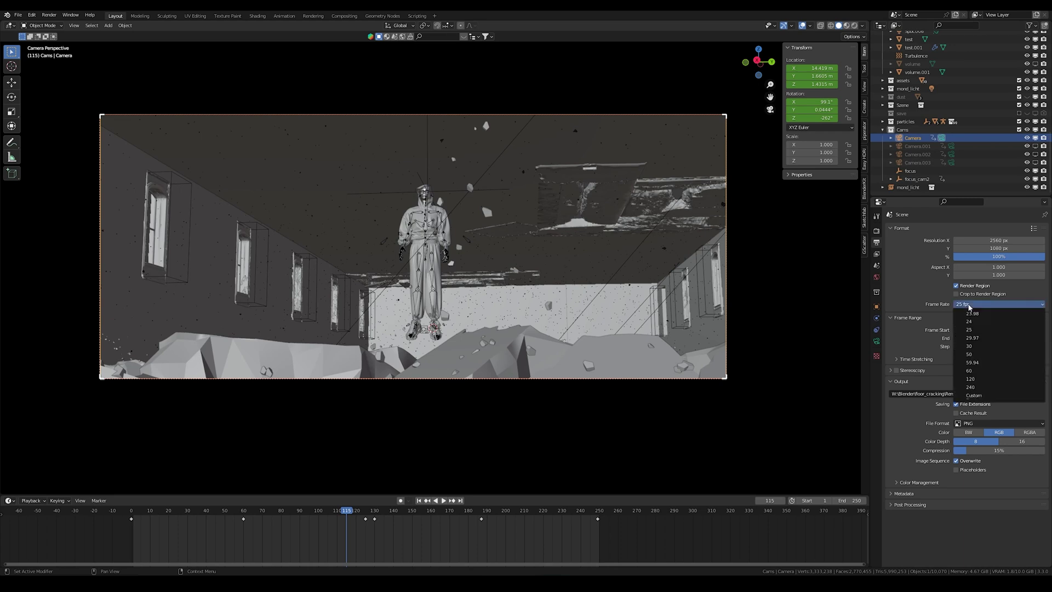
left_click(975, 330)
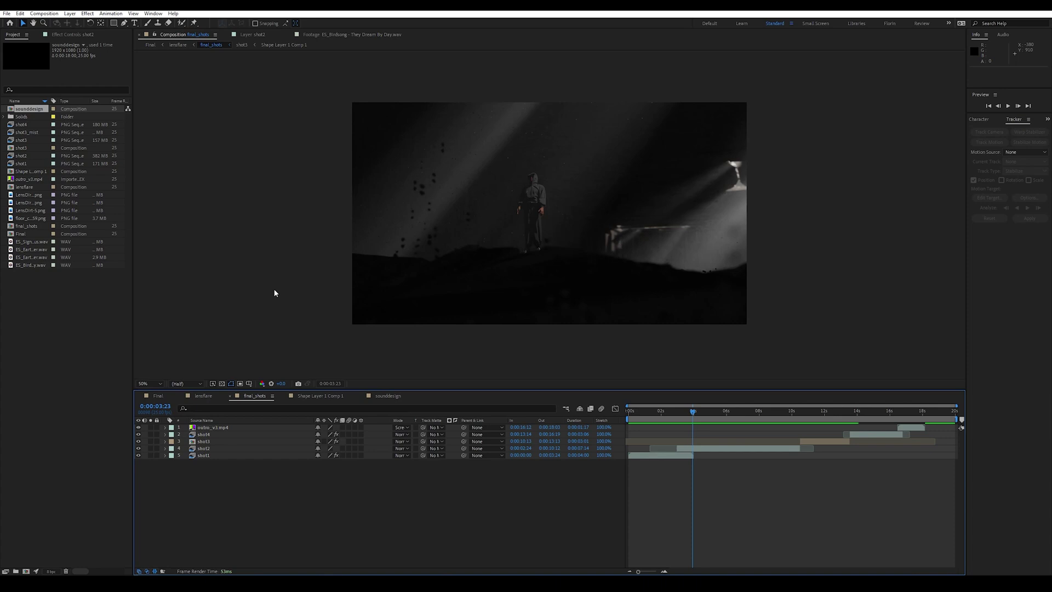
Scrub the final_shots timeline forward to a later shot, then back to about four seconds.
left_click_drag(693, 412, 727, 433)
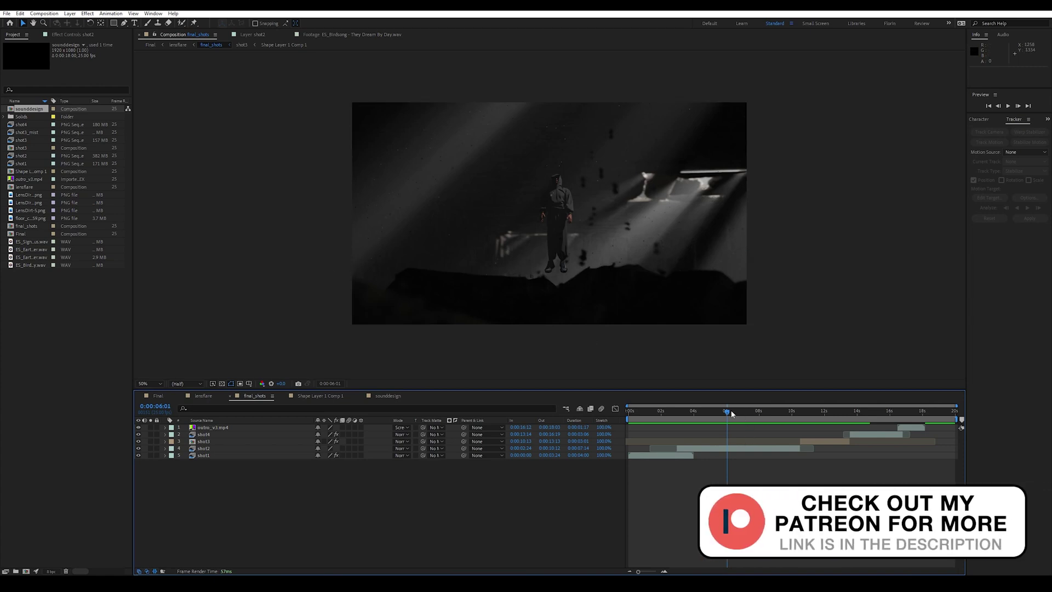
left_click_drag(728, 412, 783, 425)
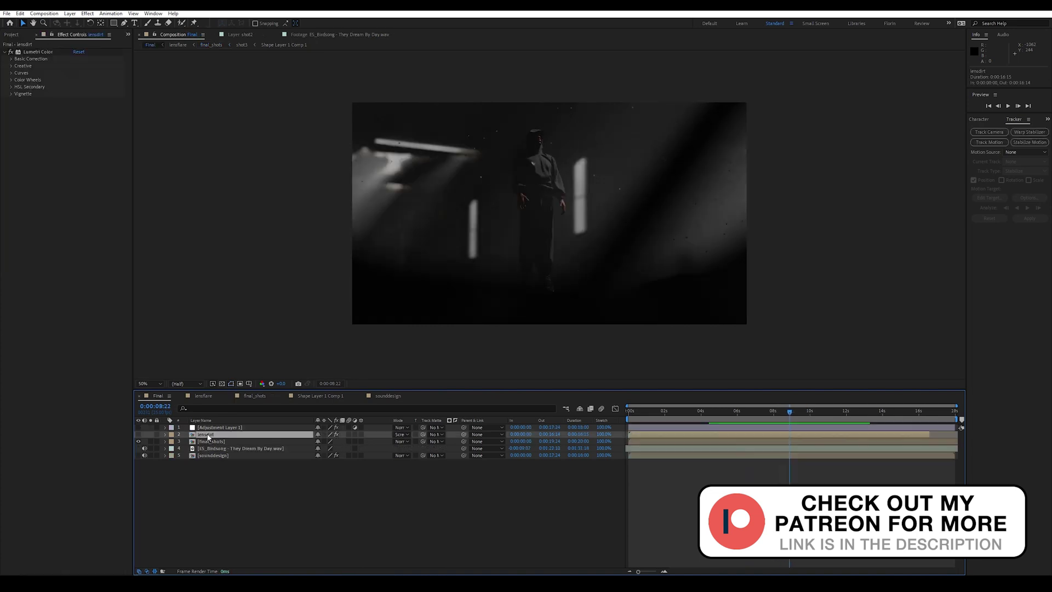
Toggle the lensdirt layer's visibility and solo it to compare the overlay.
left_click(139, 434)
left_click(138, 434)
left_click(139, 434)
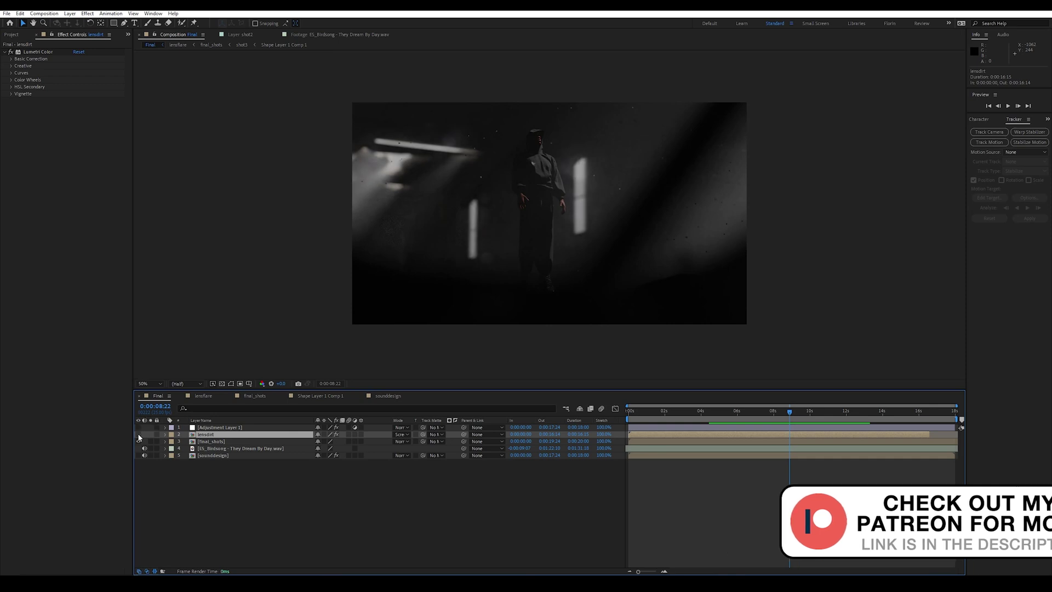
left_click(138, 434)
left_click(139, 434)
left_click(151, 434)
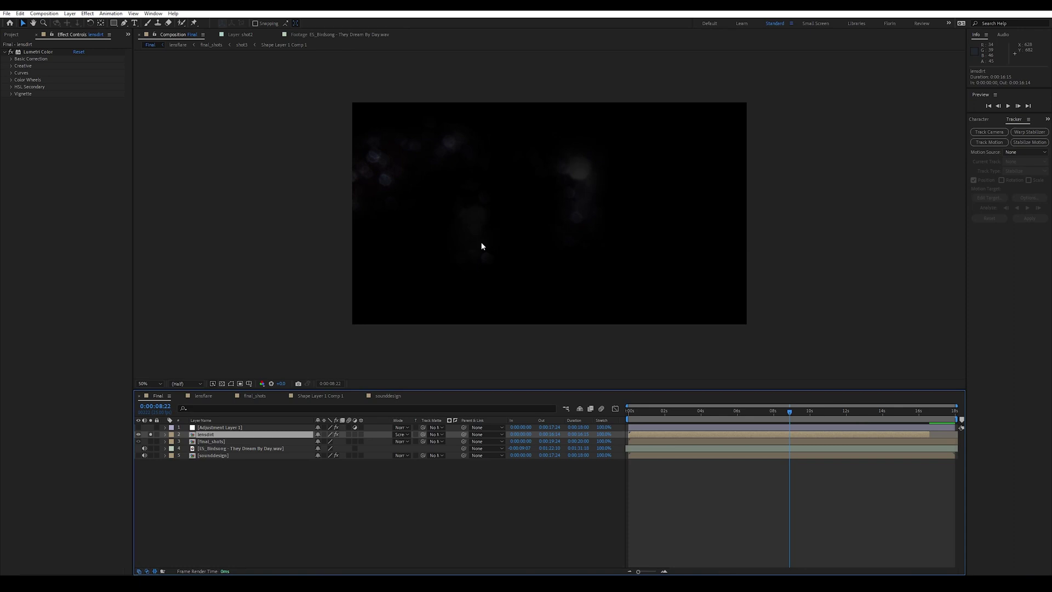
left_click(139, 436)
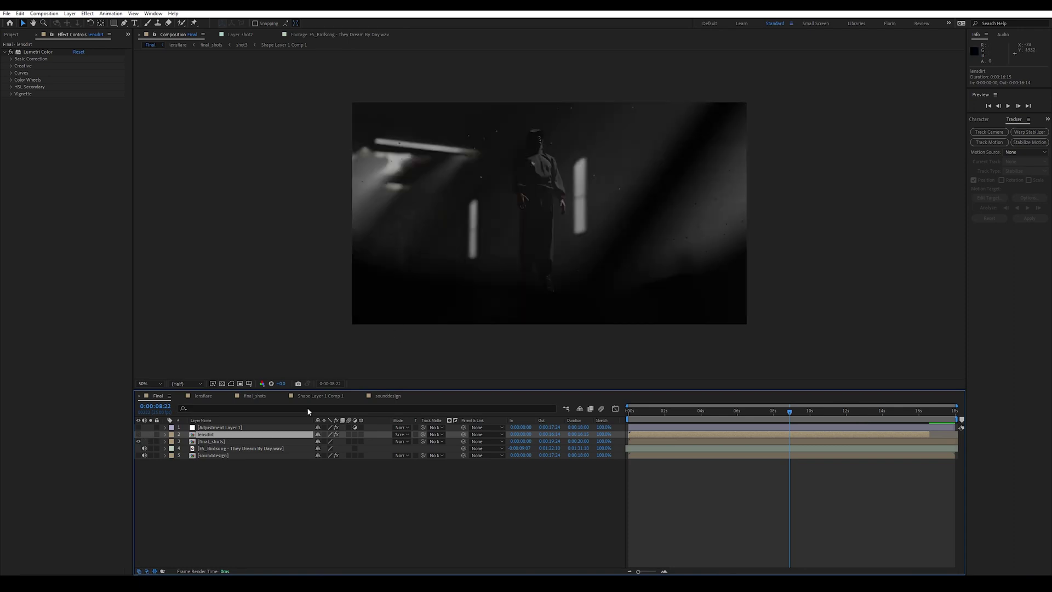
Scrub through the edit, leave lensdirt visible, and select the adjustment layer.
left_click_drag(661, 417, 791, 423)
left_click(138, 434)
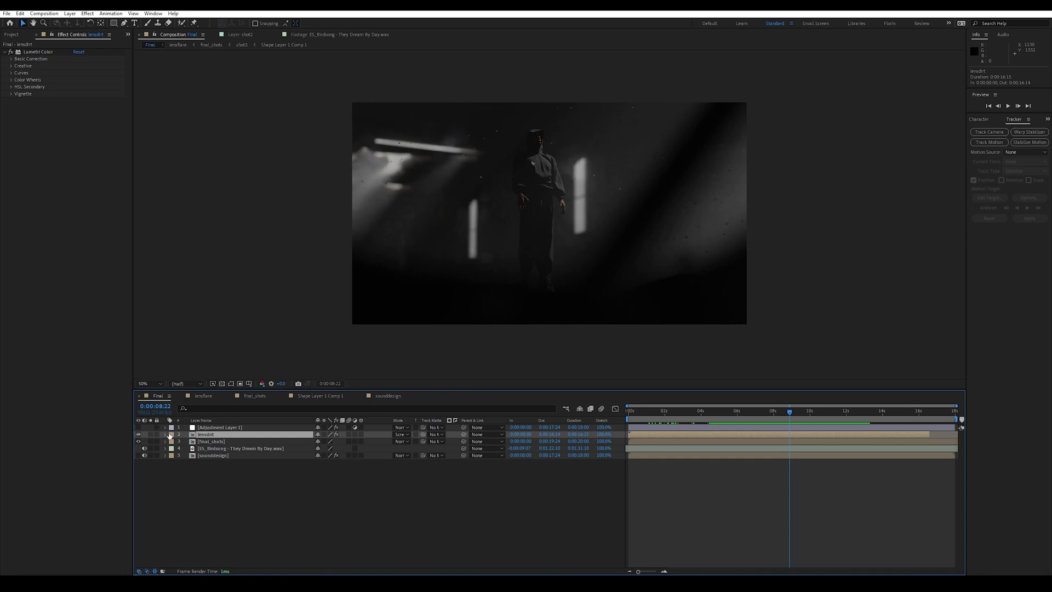
left_click(211, 437, "ctrl")
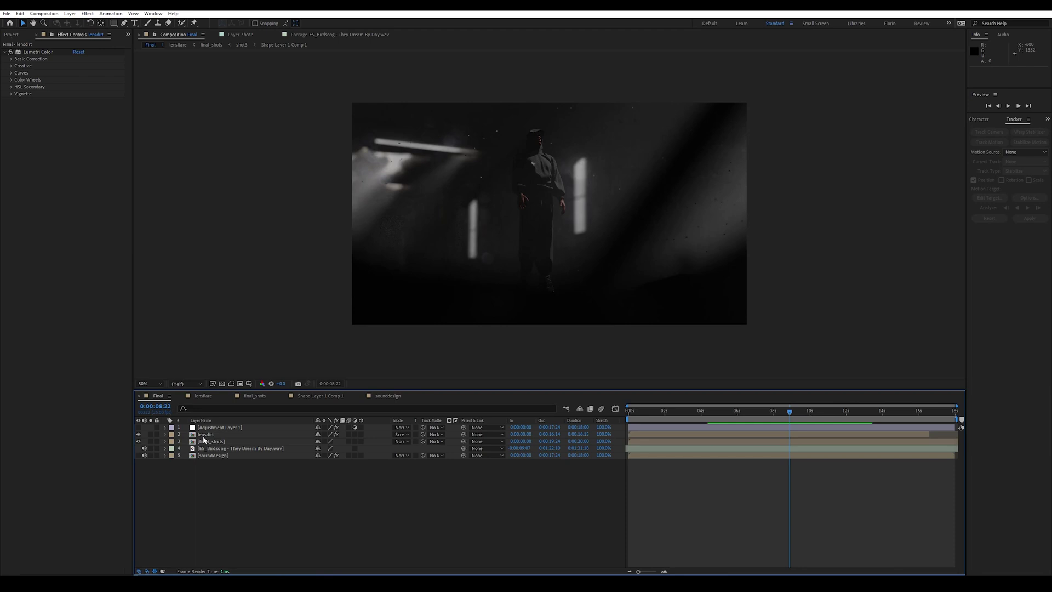
left_click(209, 429)
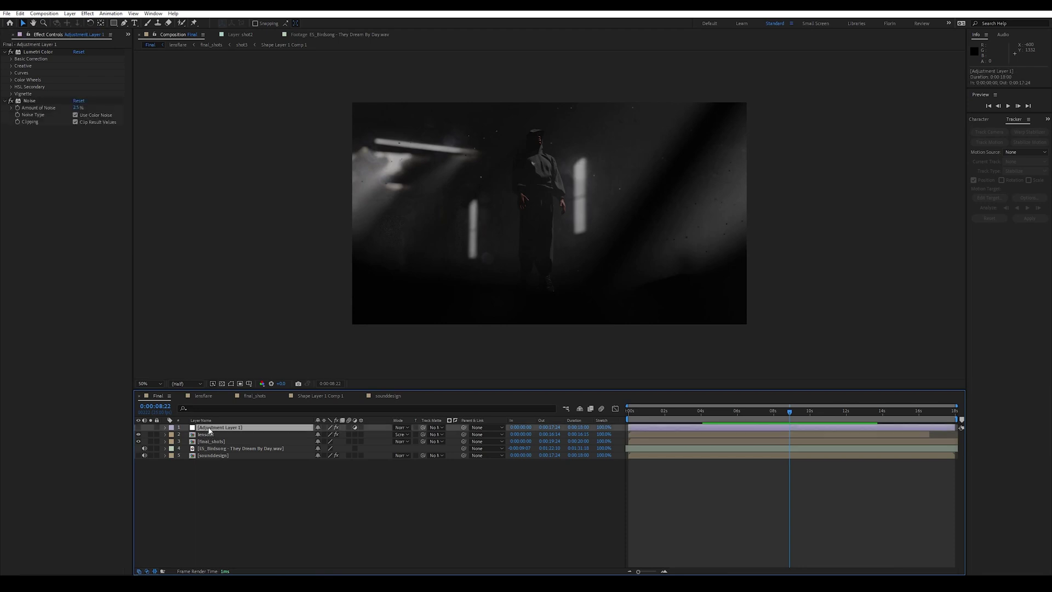
Enable Adjustment Layer 1, expand its properties and select the Noise effect.
left_click(139, 428)
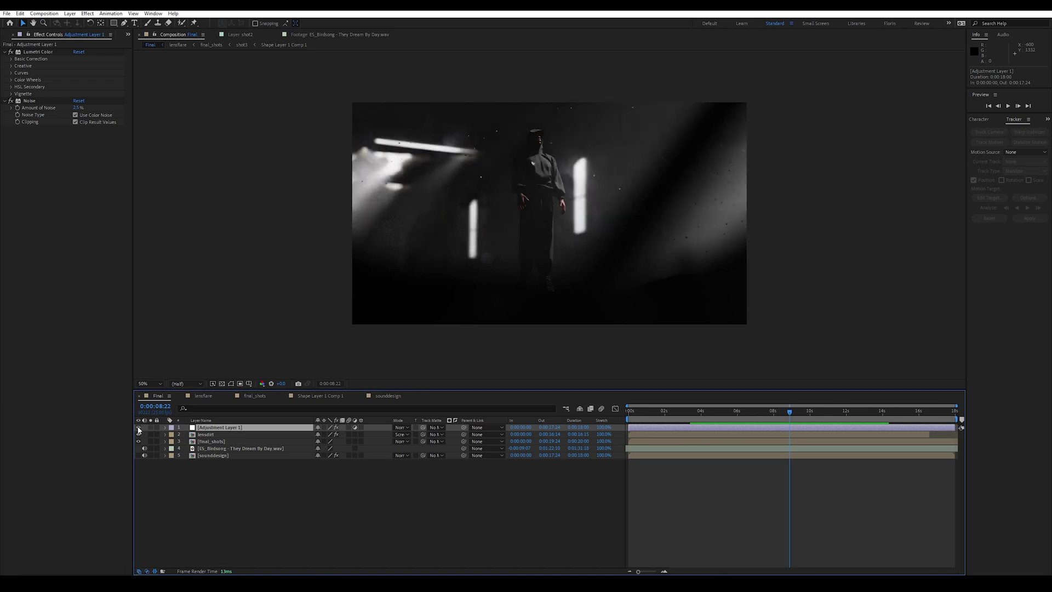
left_click(166, 427)
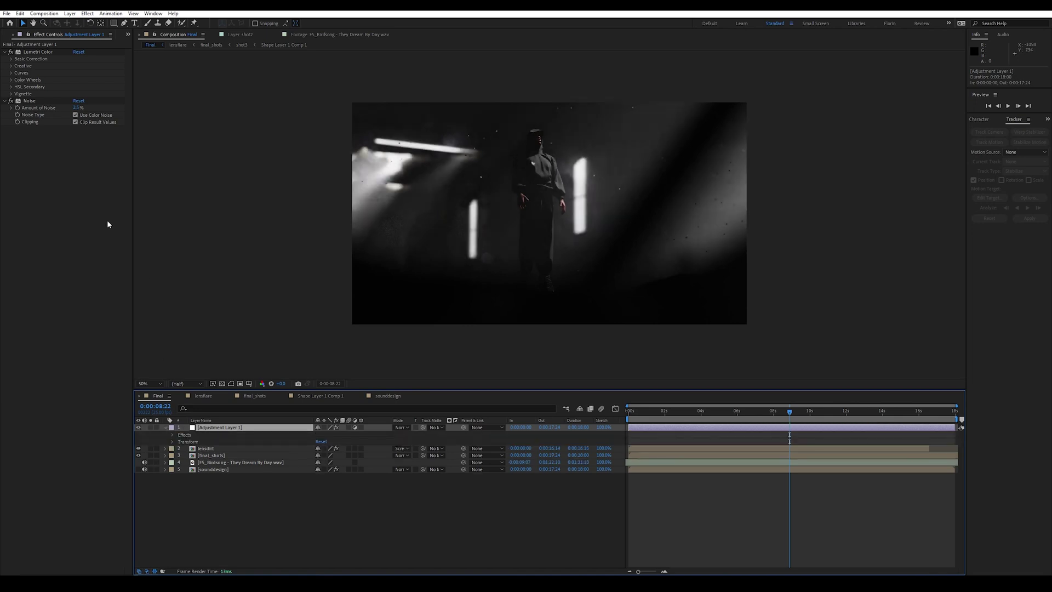
left_click(32, 102)
Zoom the viewer to 100% and magnify further to inspect the grain across the frame.
key("slash")
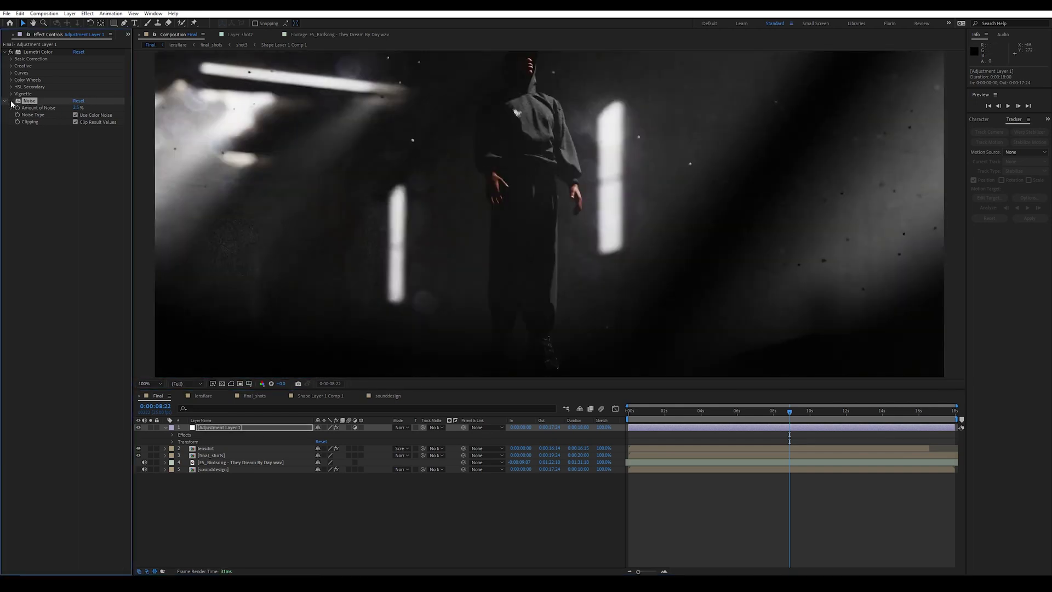
key("period")
key("period")
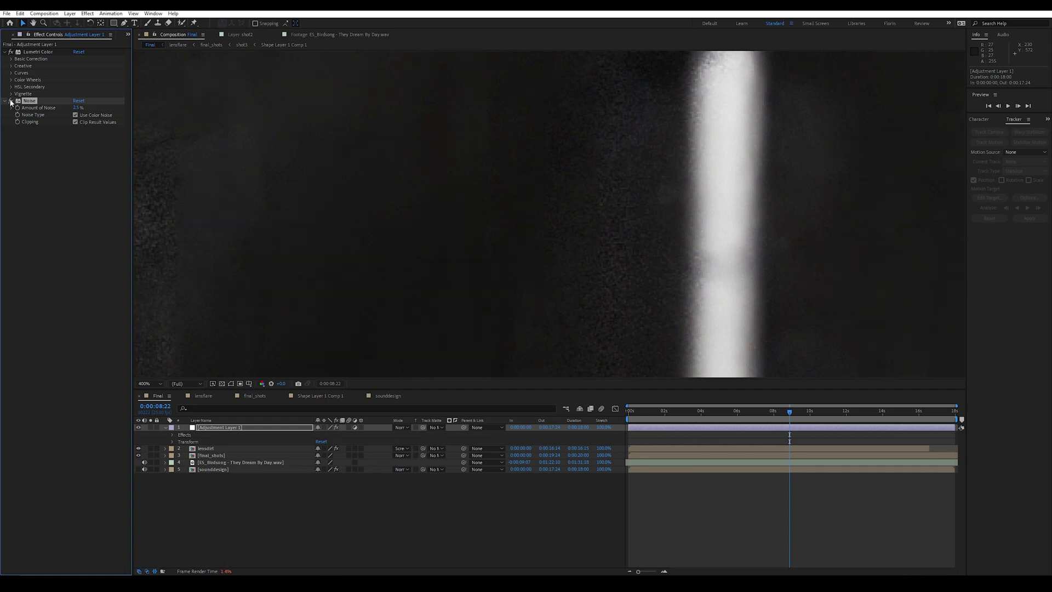
scroll(503, 223, "down", 5)
middle_click_drag(580, 221, 458, 226)
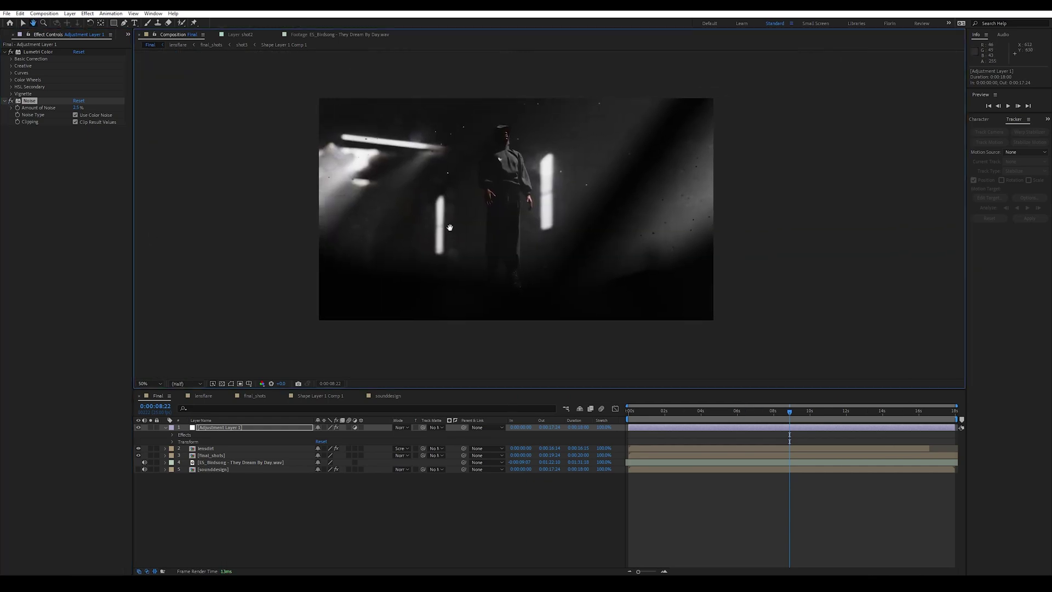
scroll(458, 226, "up", 2)
scroll(458, 226, "down", 2)
Add a control point to the Lumetri Color RGB curve, comparing the grade before and after.
left_click(10, 52)
left_click(10, 52)
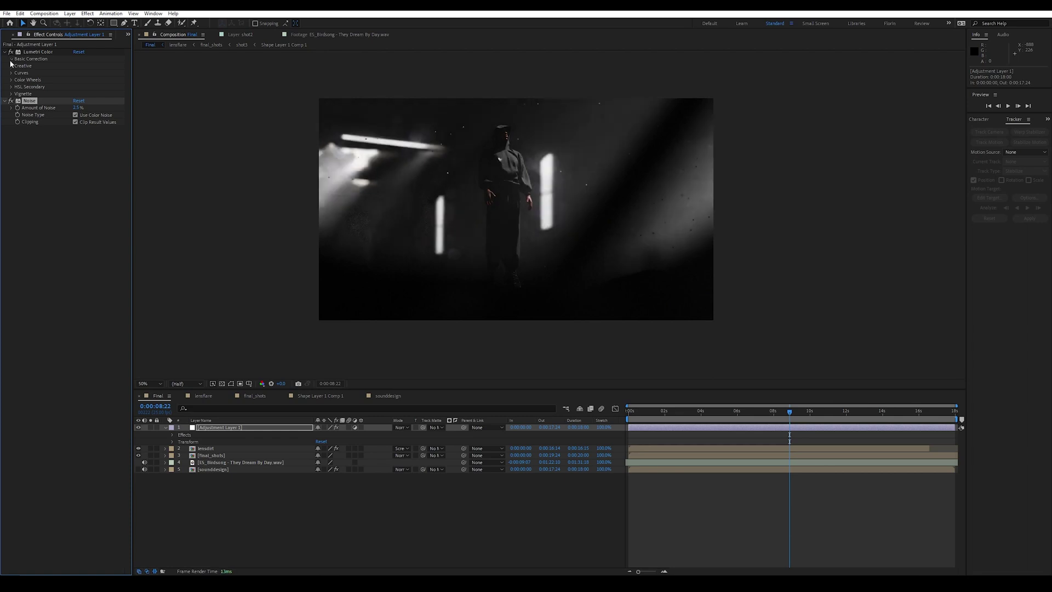
left_click(10, 60)
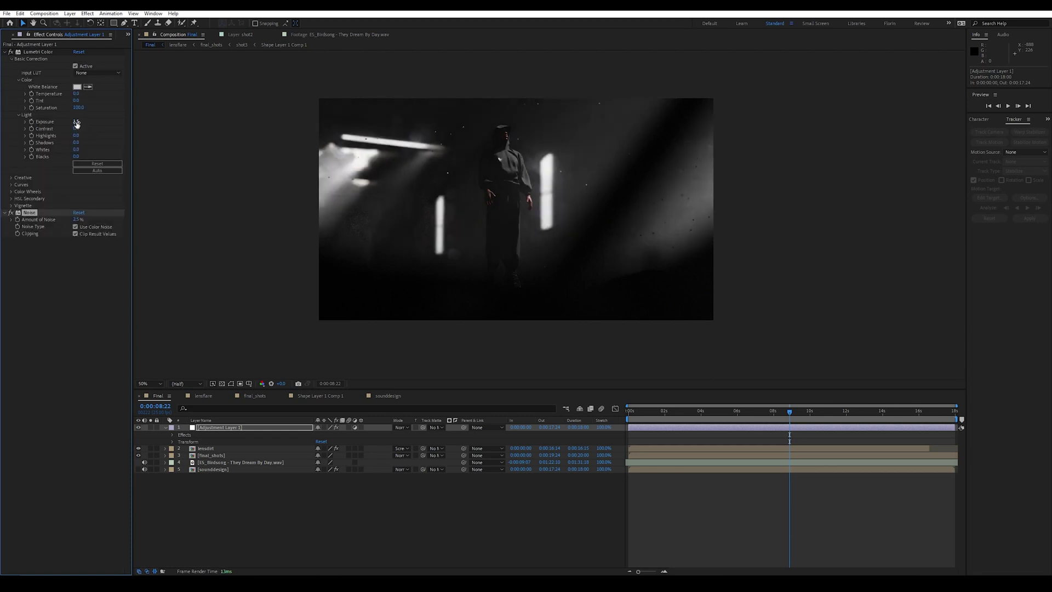
left_click(13, 177)
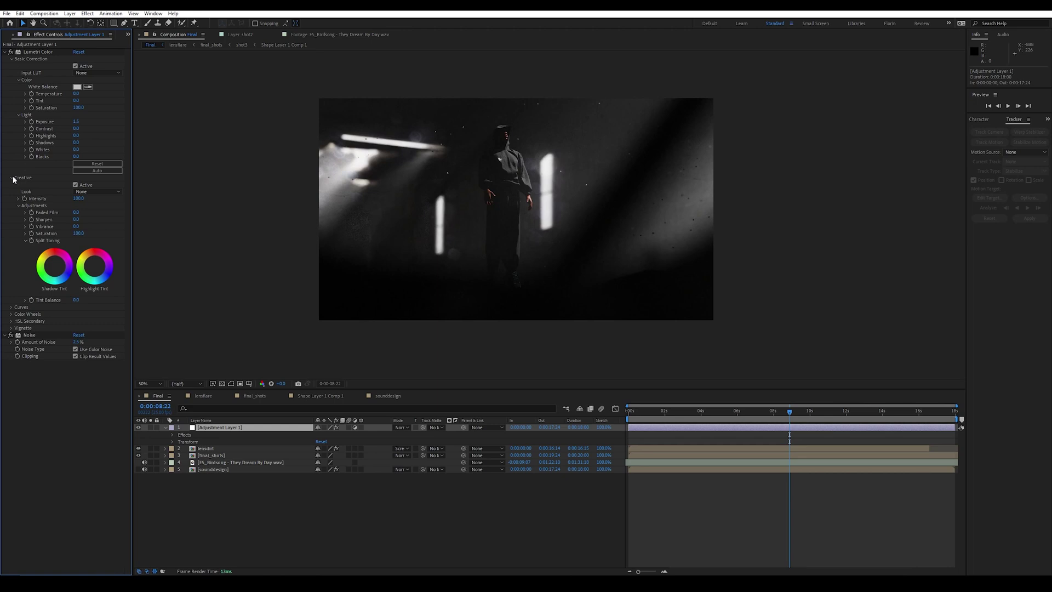
left_click(12, 178)
left_click(11, 185)
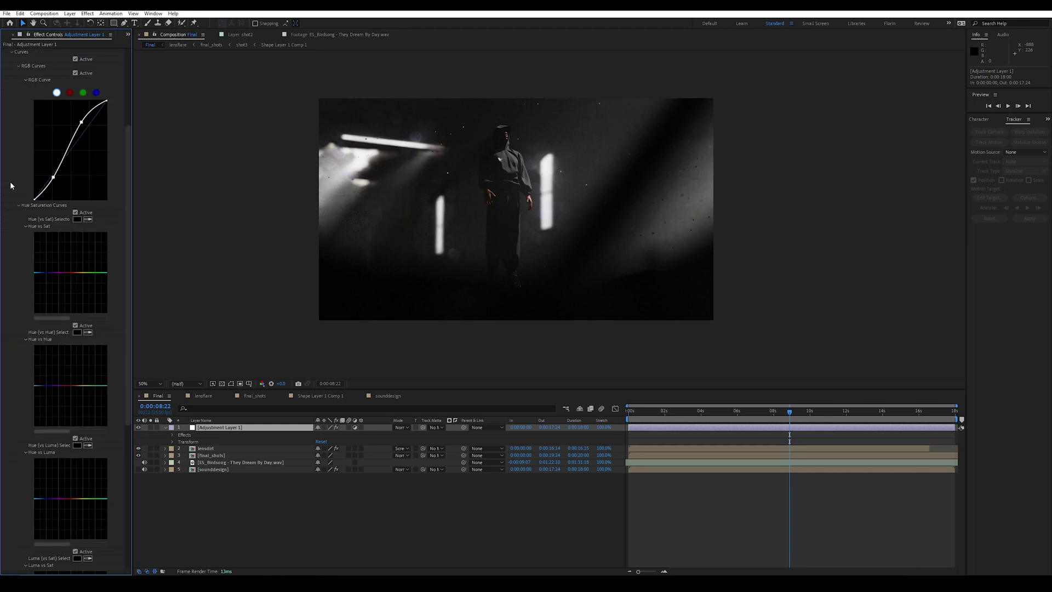
left_click(54, 176)
left_click(75, 59)
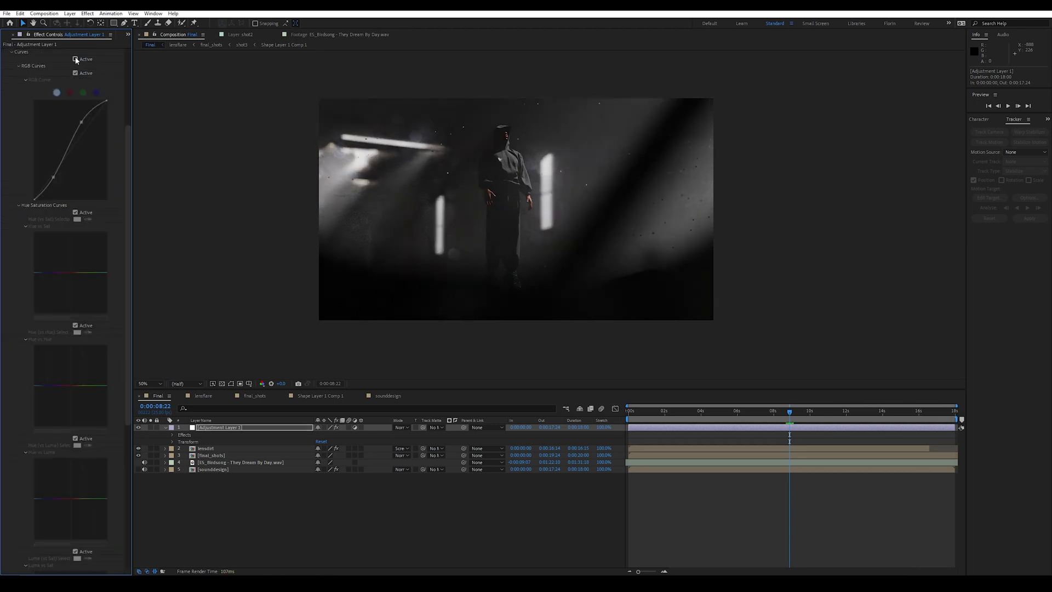
left_click(75, 59)
Darken the frame edges with a Lumetri vignette amount of -2.0.
scroll(70, 359, "down", 2)
scroll(69, 359, "down", 8)
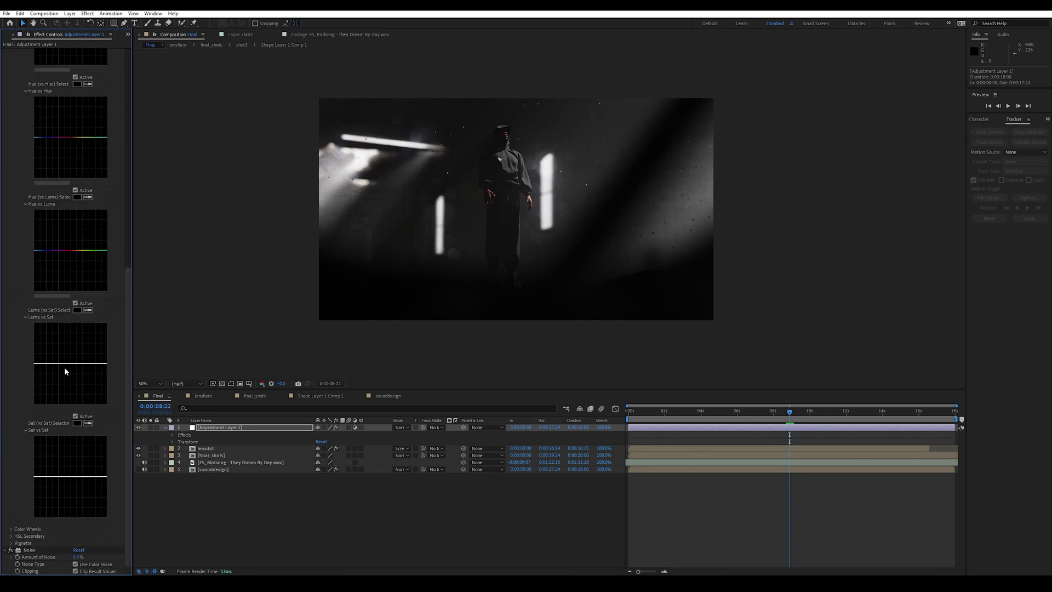
left_click(11, 544)
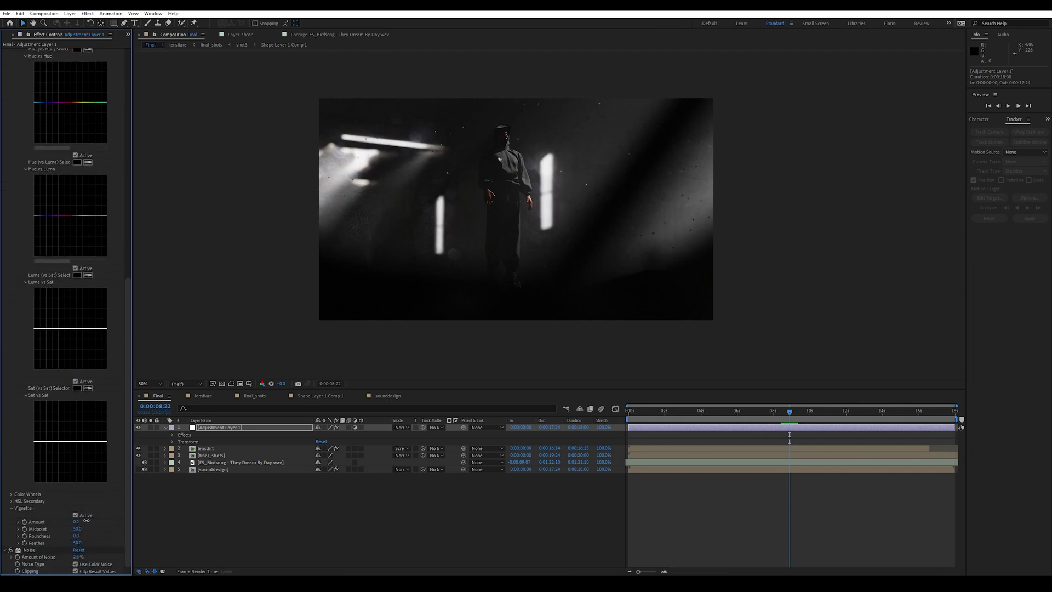
left_click_drag(86, 520, 22, 531)
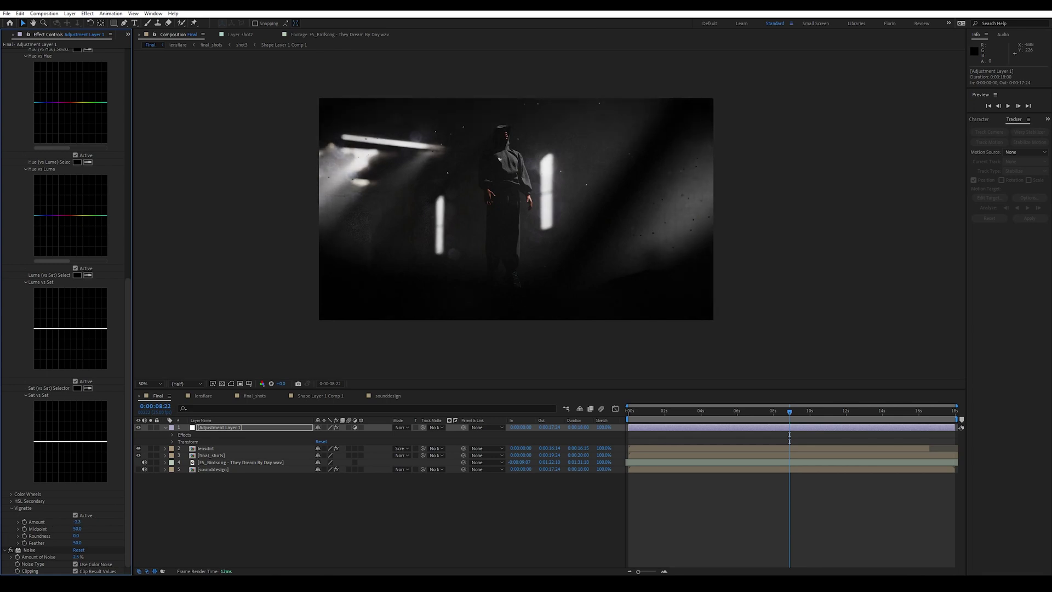
left_click(75, 516)
left_click(75, 515)
scroll(71, 115, "up", 10)
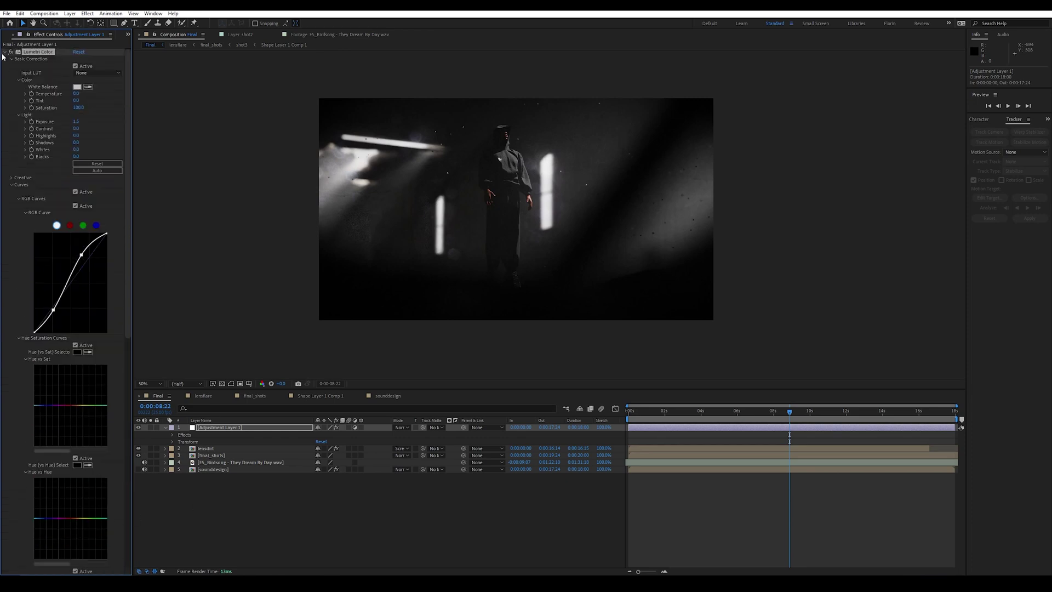
left_click(4, 52)
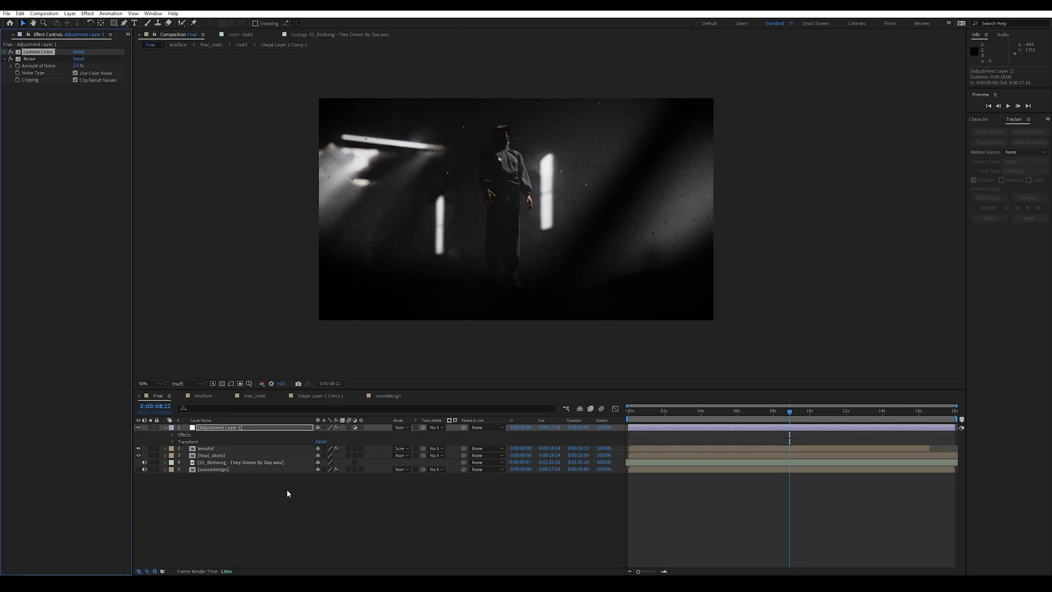